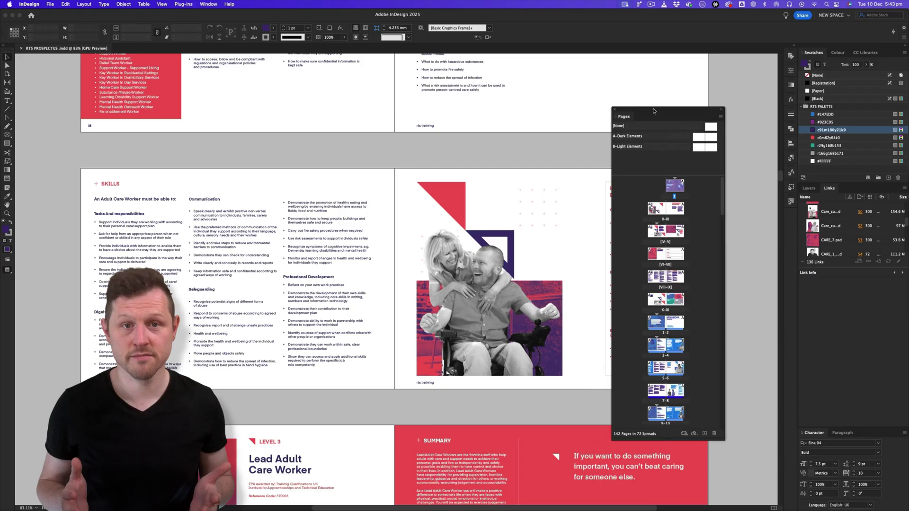
Nudge the floating Pages panel a little up and to the right over the prospectus spreads.
left_click_drag(662, 110, 670, 105)
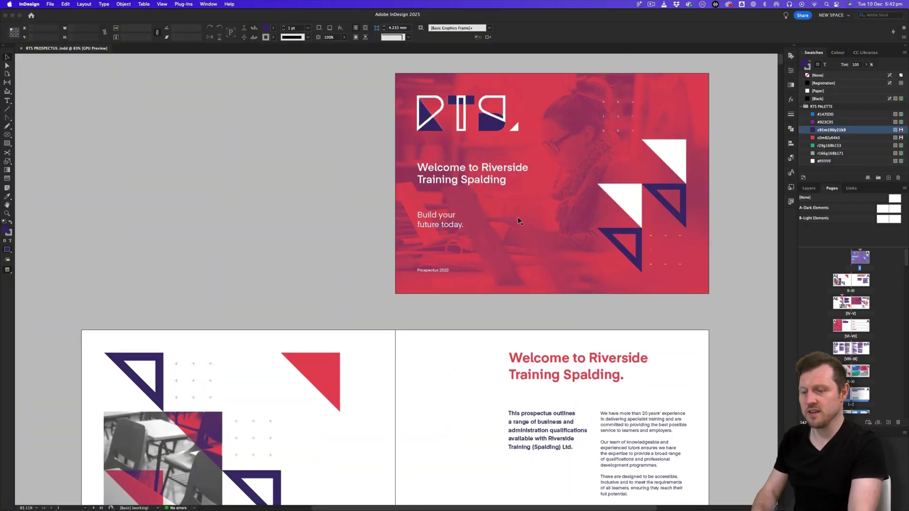
Scroll the prospectus from the cover down to the Level 2 Adult Care Worker skills spread.
scroll(520, 221, "down", 15)
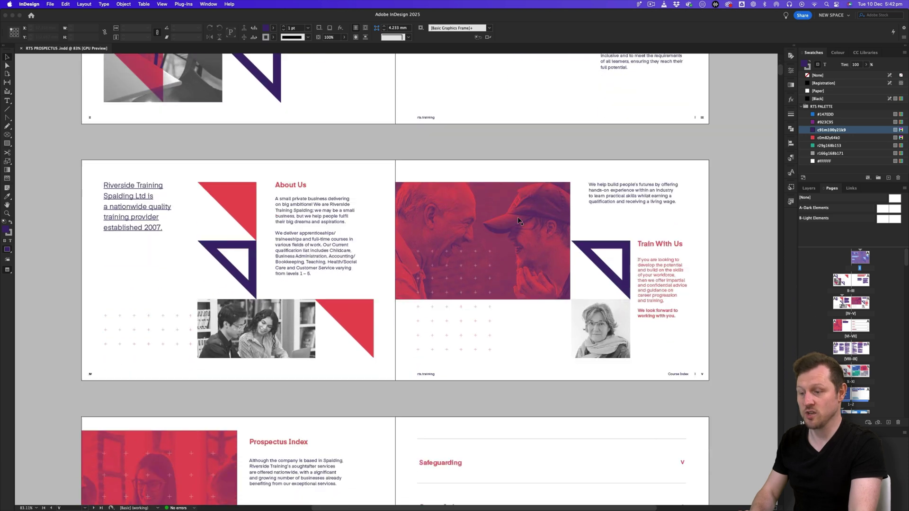
scroll(519, 221, "down", 18)
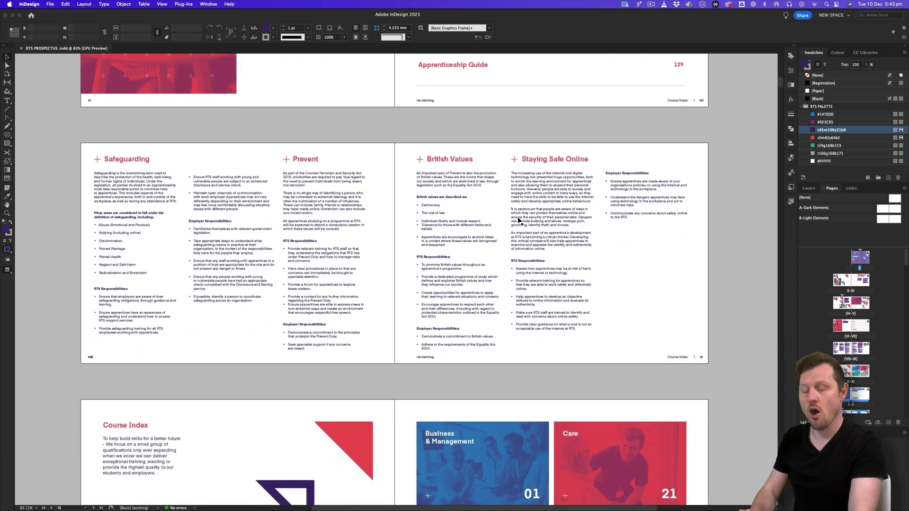
scroll(520, 221, "down", 20)
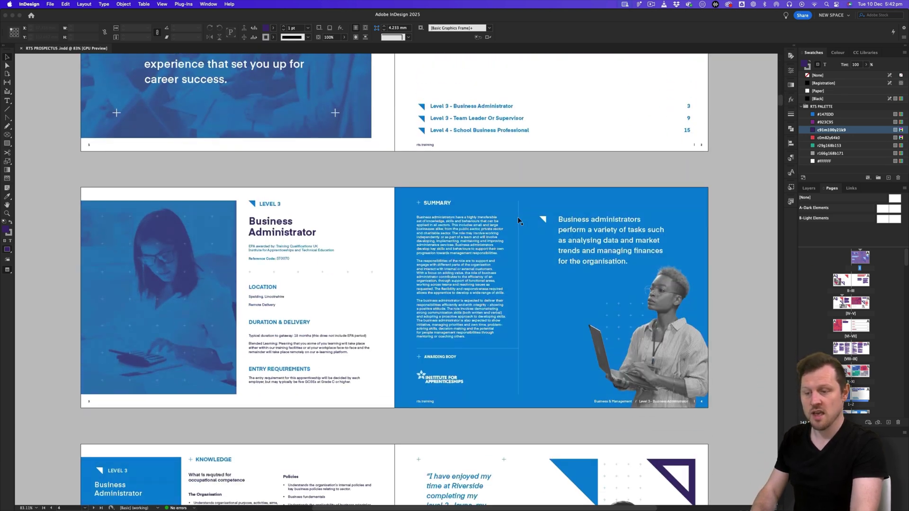
scroll(520, 221, "down", 16)
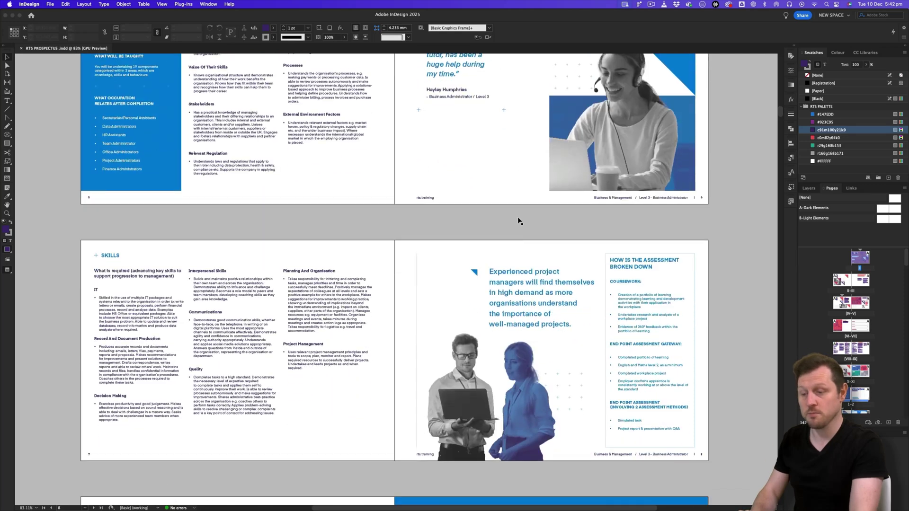
scroll(520, 221, "down", 20)
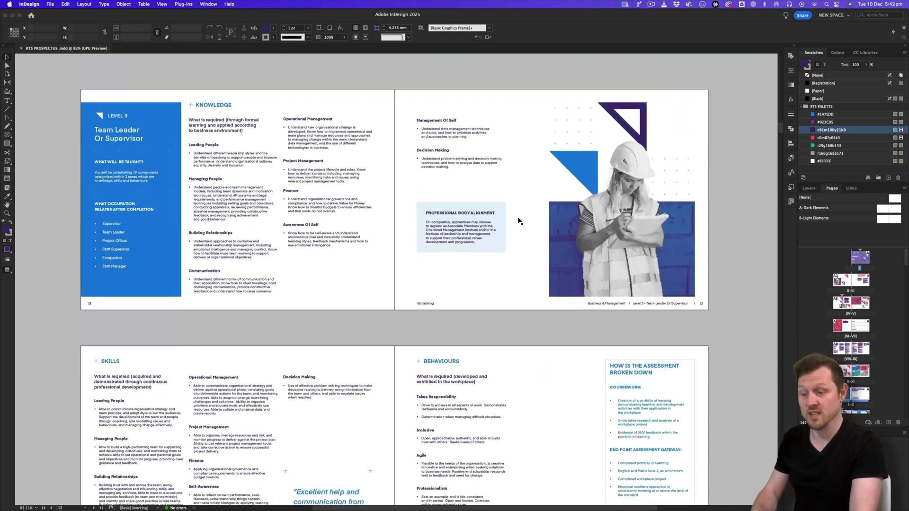
scroll(519, 221, "down", 20)
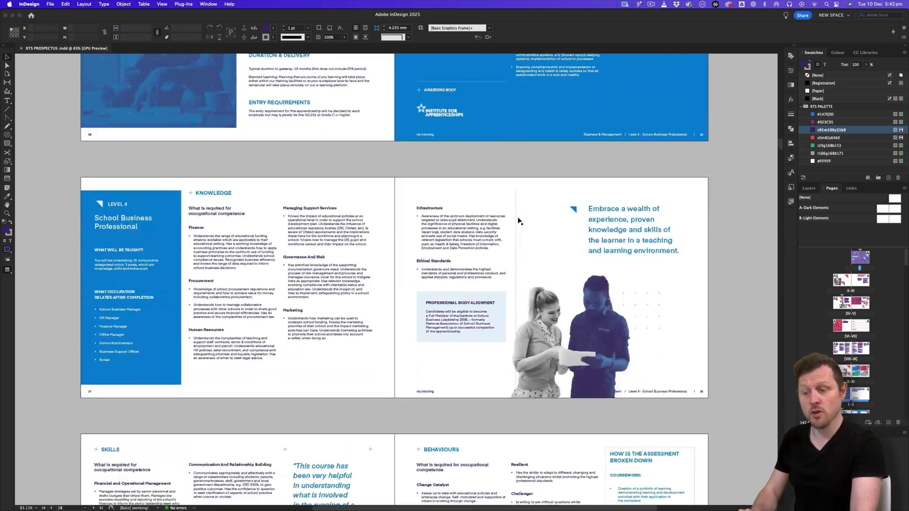
scroll(520, 222, "down", 14)
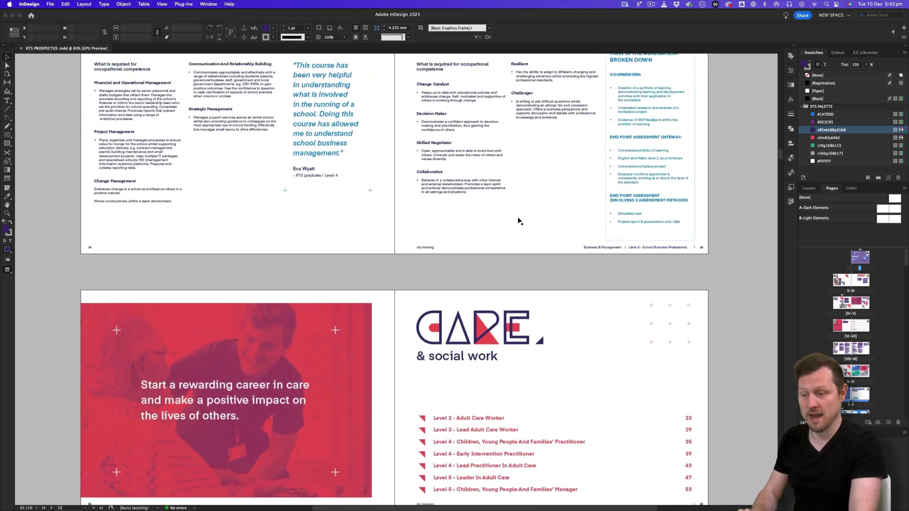
scroll(519, 221, "down", 12)
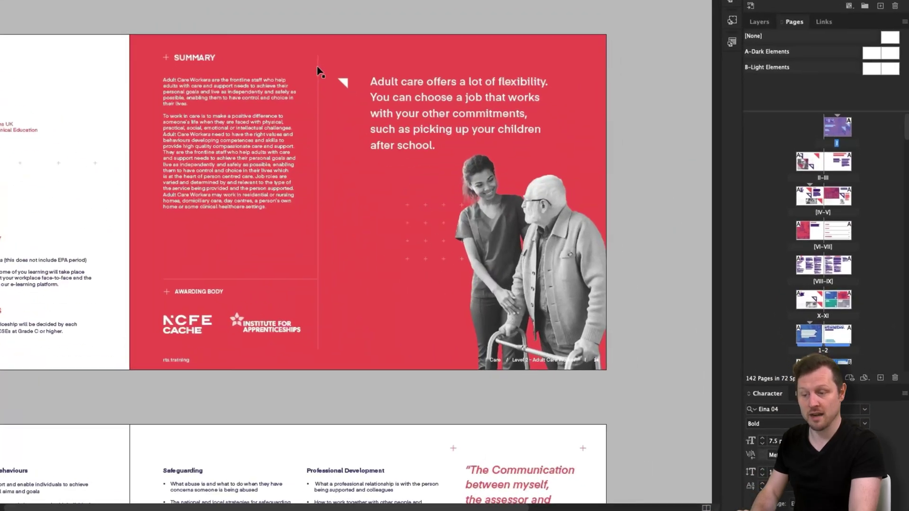
scroll(318, 71, "down", 4)
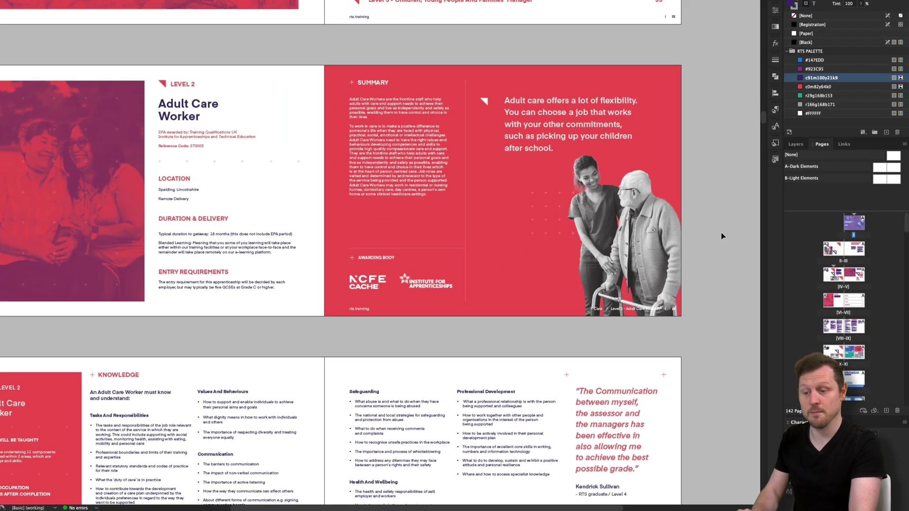
scroll(744, 269, "down", 15)
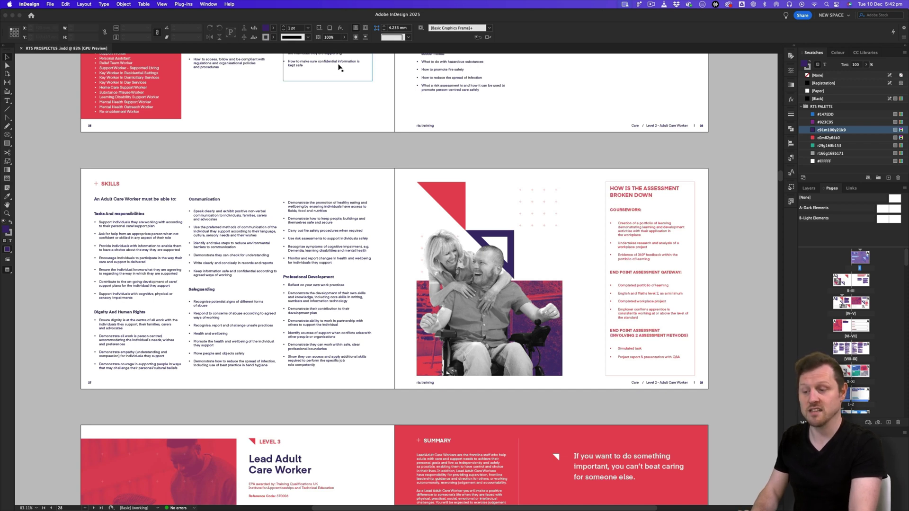
Undock the Pages panel, make it taller, and place it on the right beside the swatches.
left_click(209, 5)
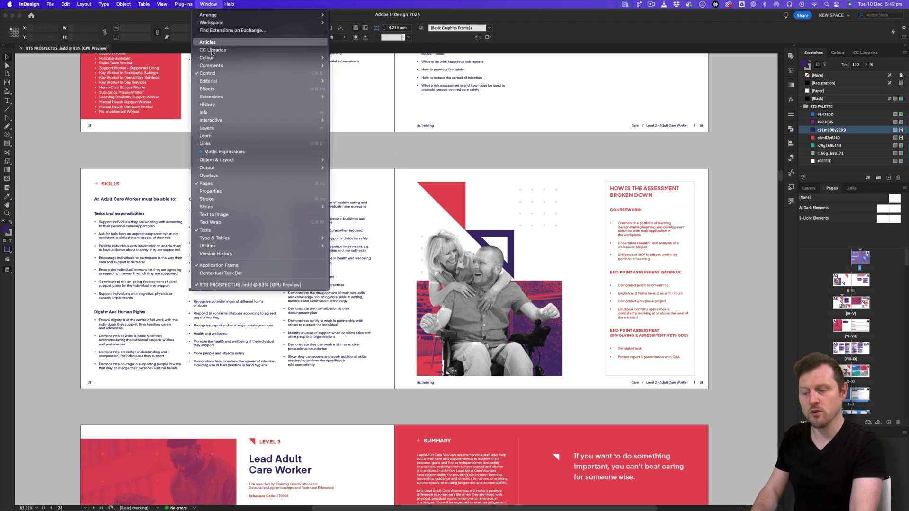
left_click(642, 154)
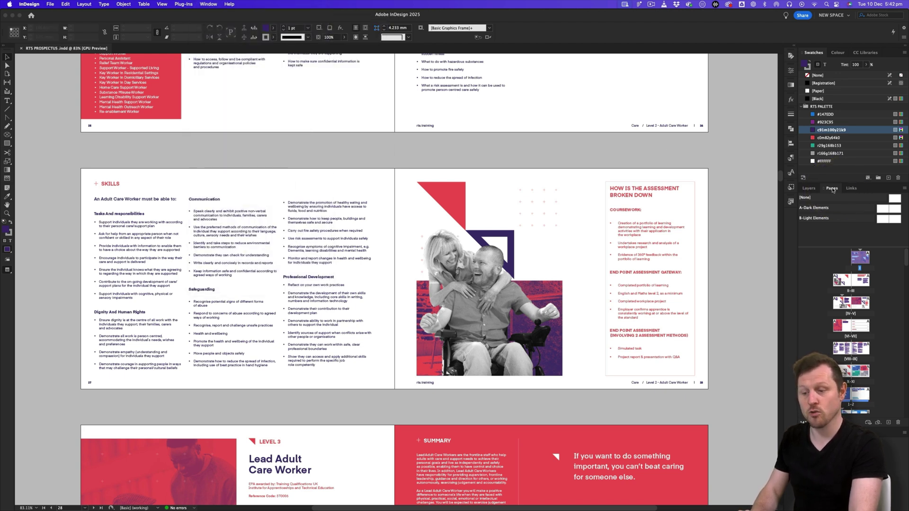
left_click_drag(832, 189, 378, 122)
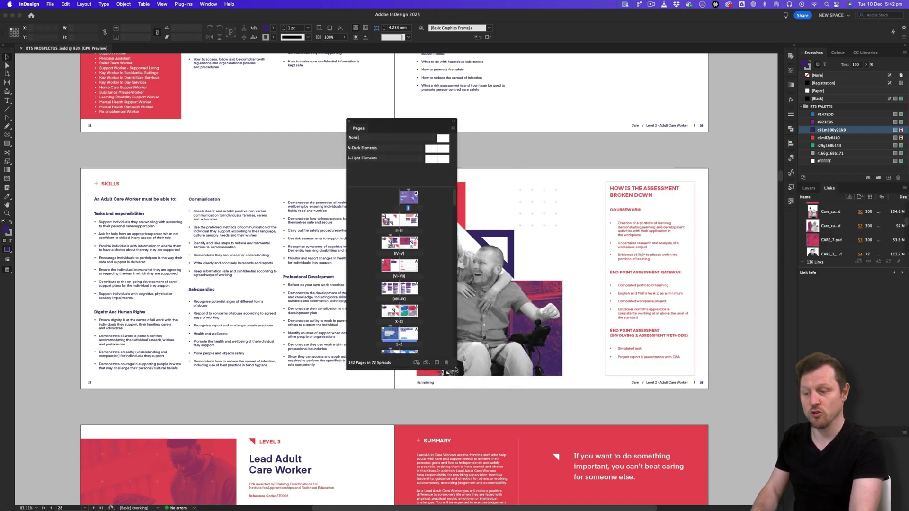
left_click_drag(461, 379, 458, 452)
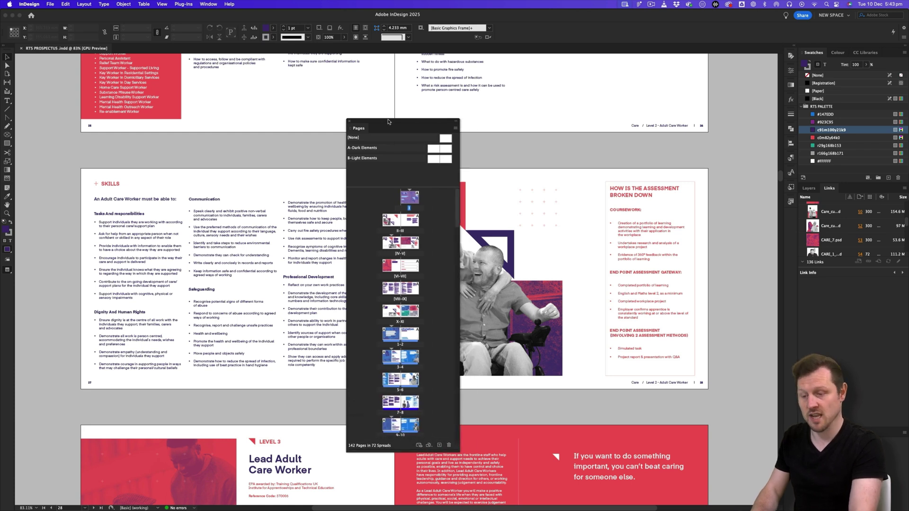
left_click_drag(388, 122, 670, 105)
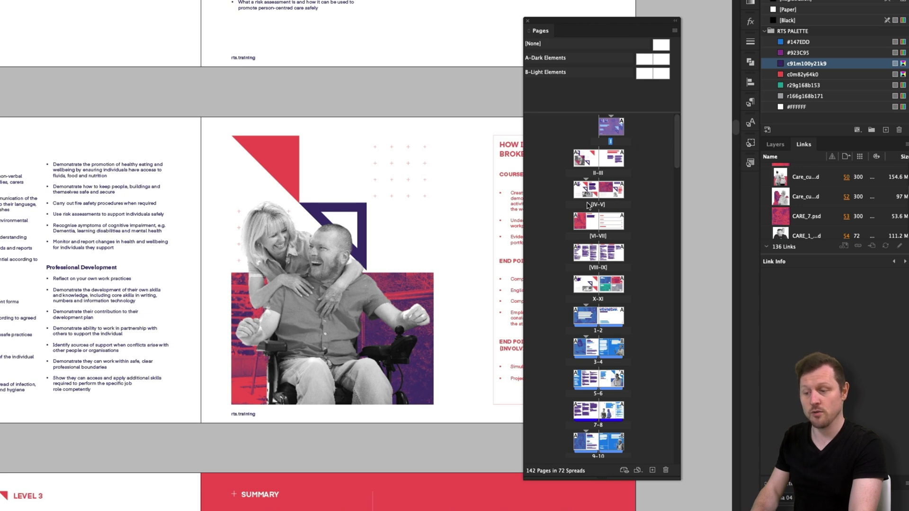
scroll(651, 196, "down", 6)
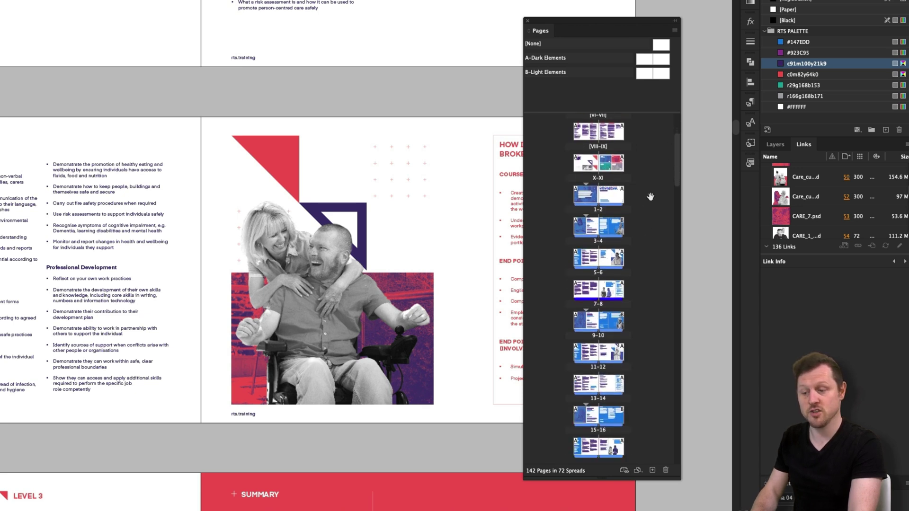
scroll(649, 196, "down", 3)
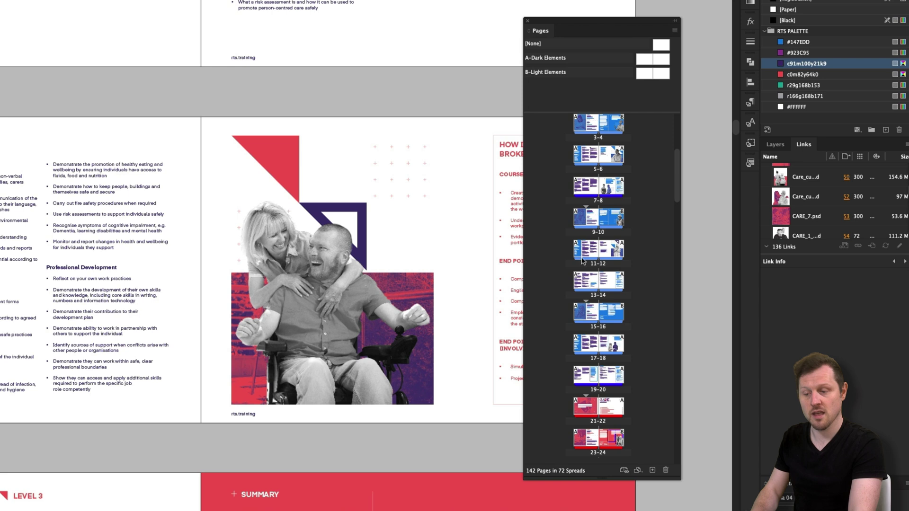
scroll(655, 249, "down", 9)
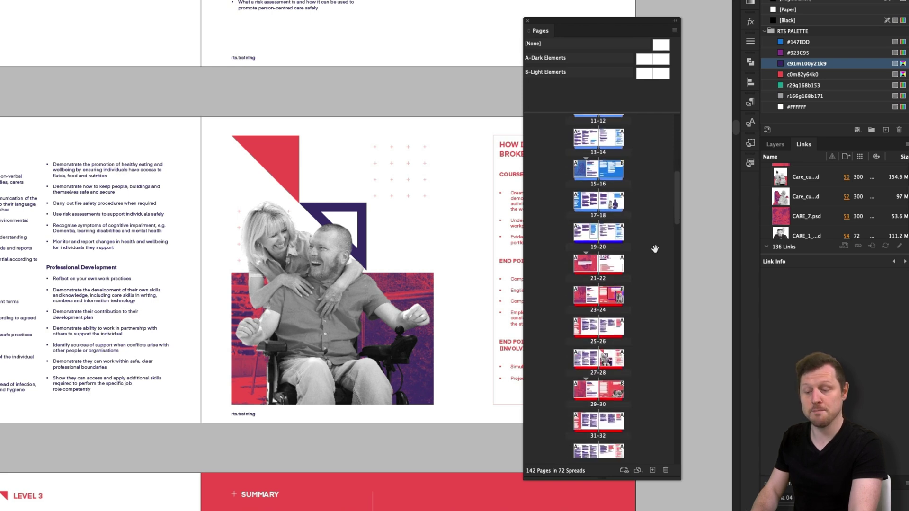
scroll(655, 249, "down", 12)
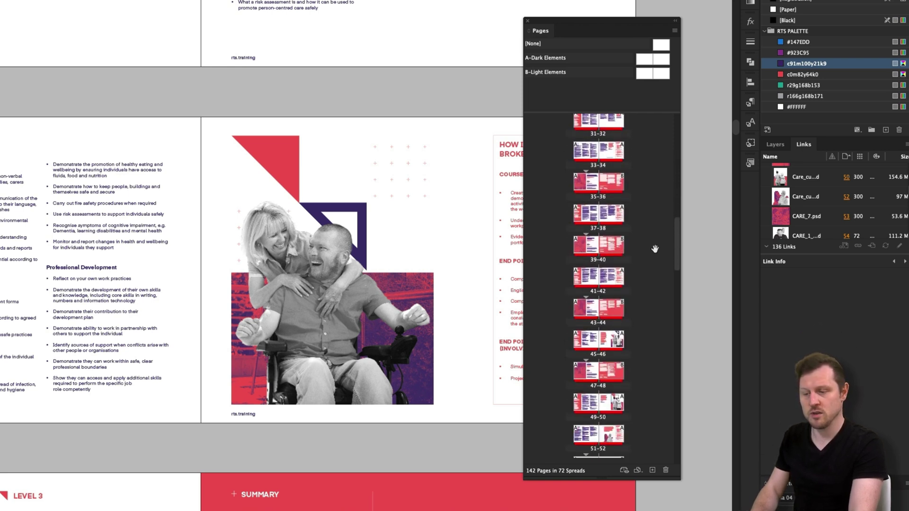
scroll(655, 249, "down", 11)
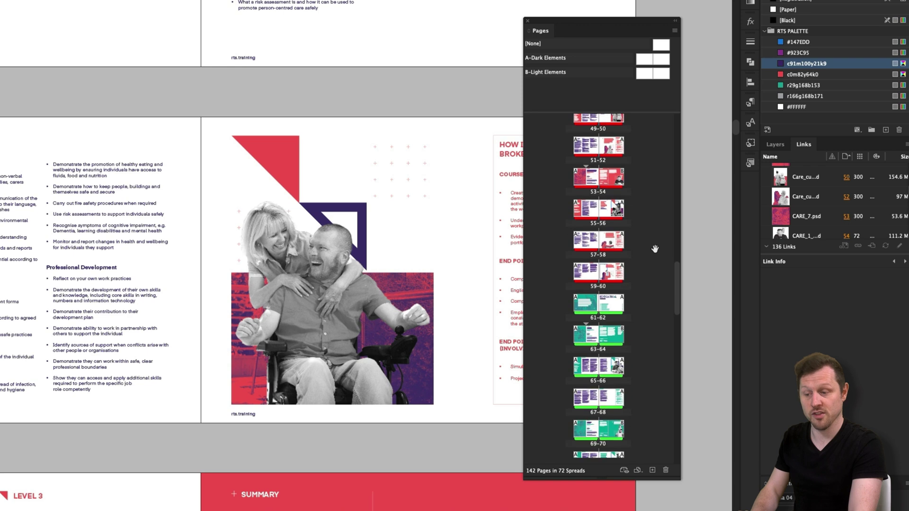
scroll(655, 249, "down", 13)
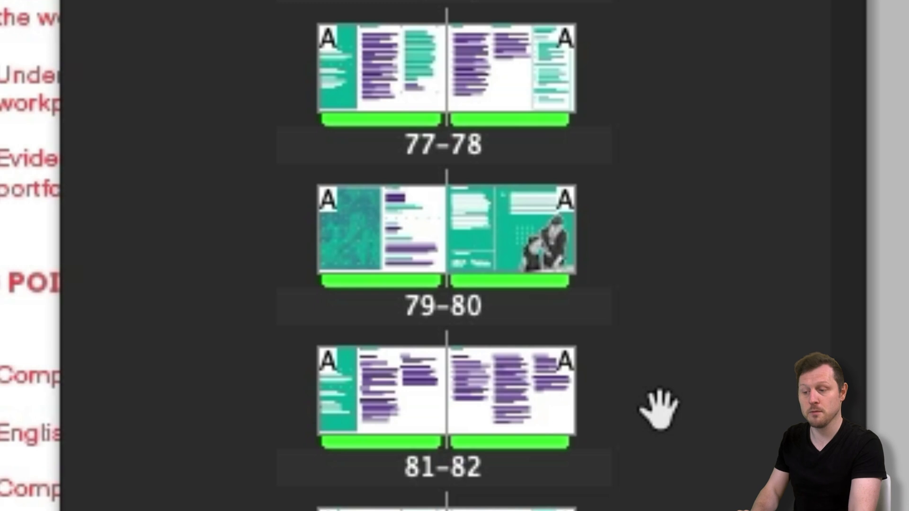
scroll(659, 409, "up", 20)
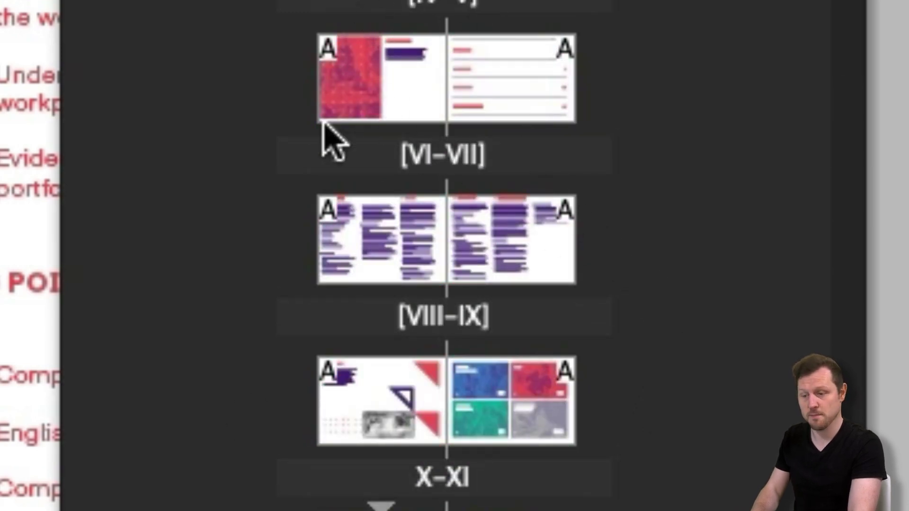
scroll(446, 256, "down", 3)
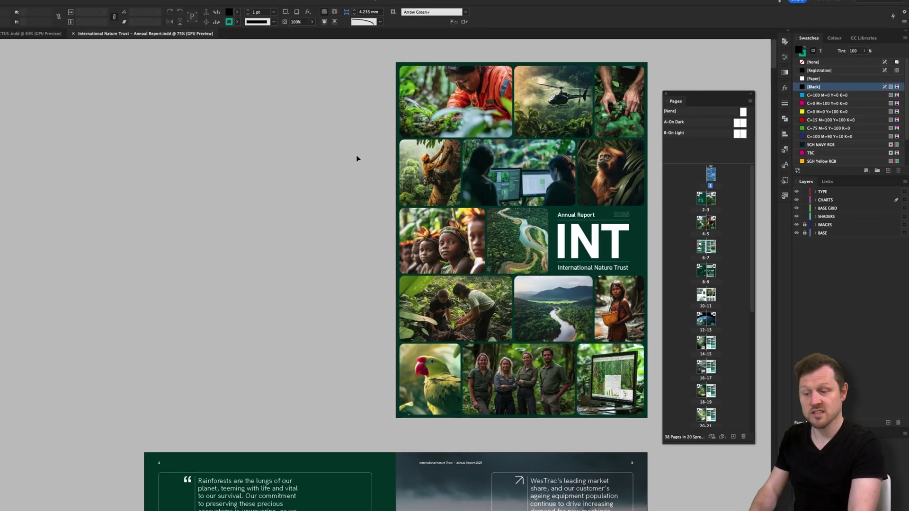
Scroll the International Nature Trust annual report down to spreads 4-5 and 6-7.
scroll(386, 165, "down", 5)
scroll(386, 166, "down", 10)
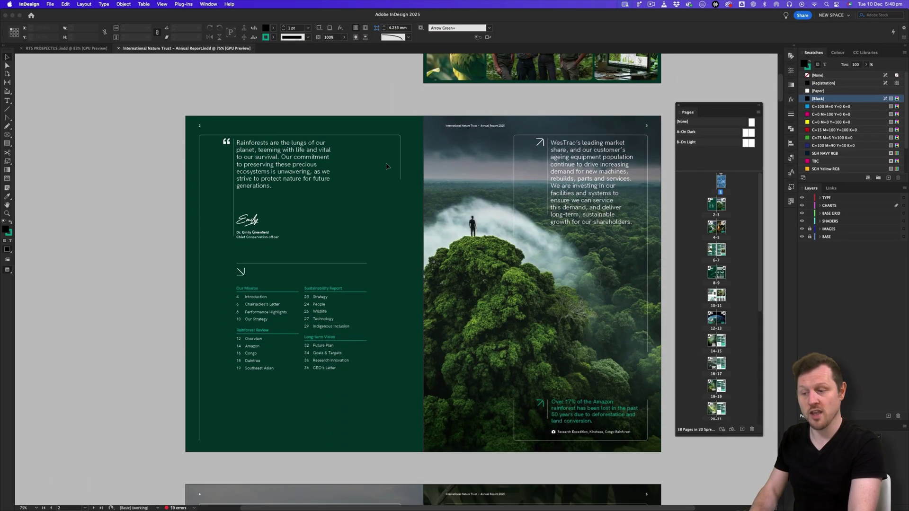
scroll(386, 166, "down", 2)
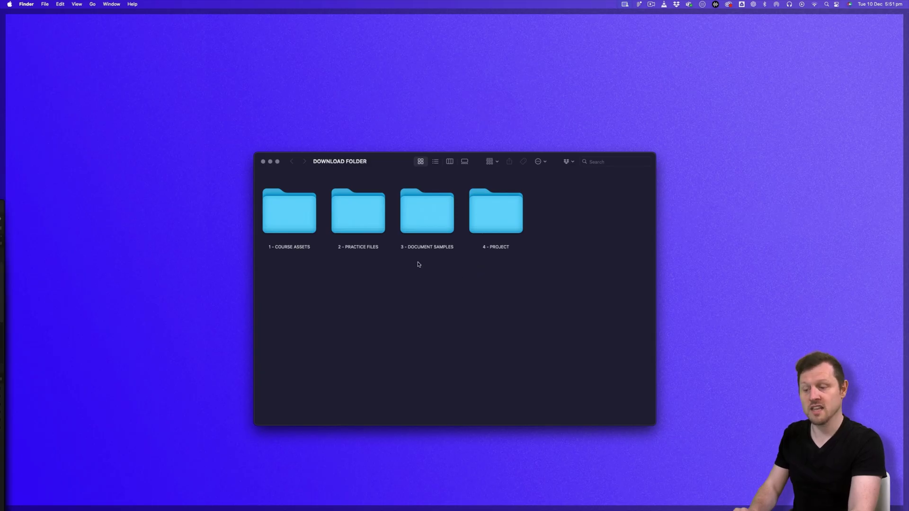
Open International Nature Trust - Annual Report.indd from 3 - DOCUMENT SAMPLES > 4 - MULTIPLE SPREADS > Booklet.
double_click(432, 220)
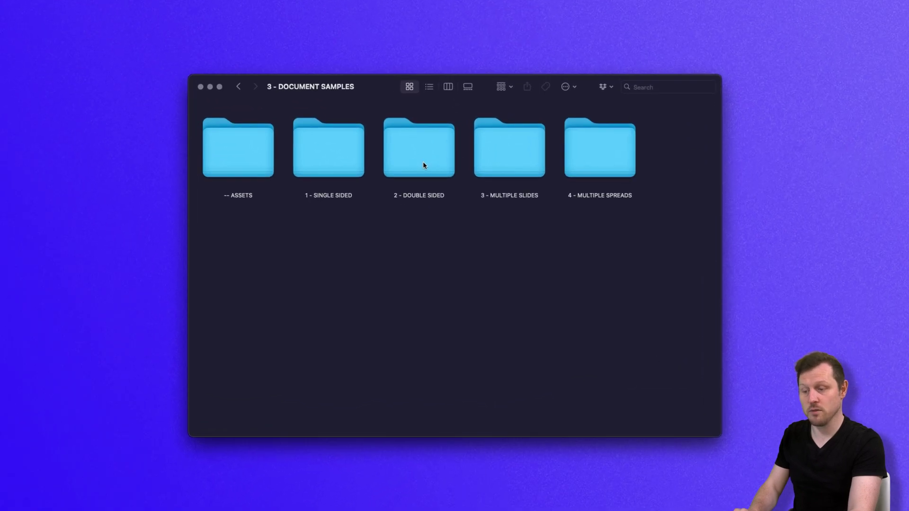
left_click(594, 163)
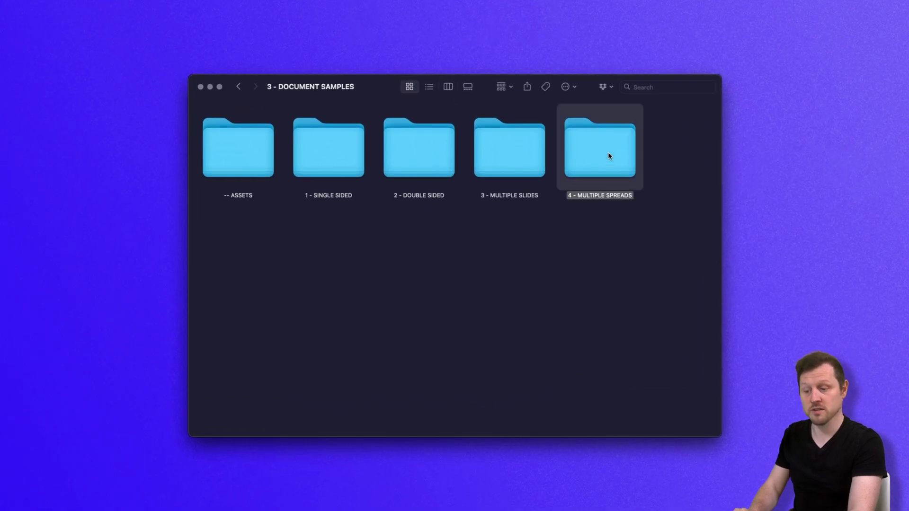
double_click(607, 152)
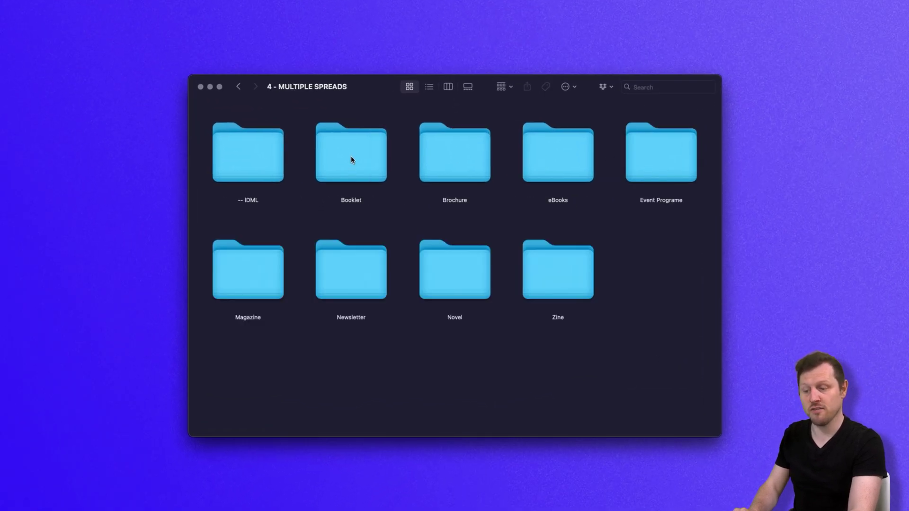
double_click(351, 156)
left_click(315, 156)
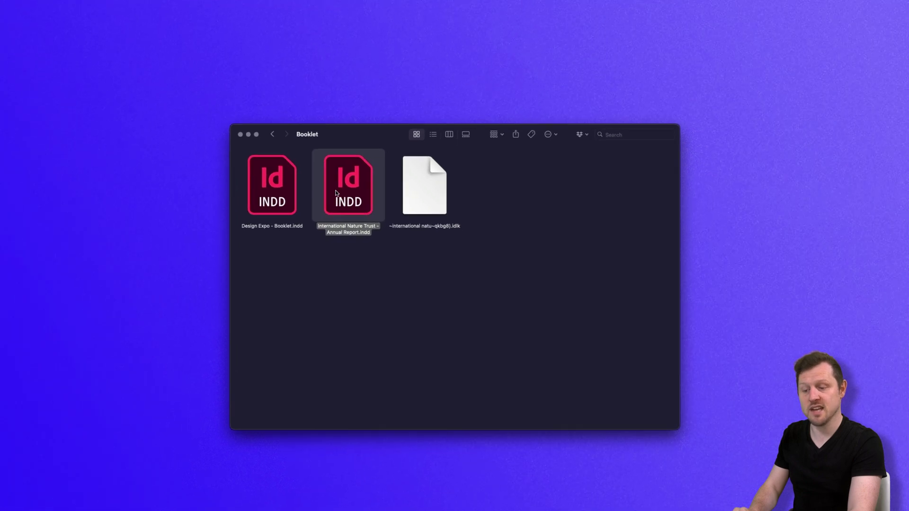
double_click(336, 193)
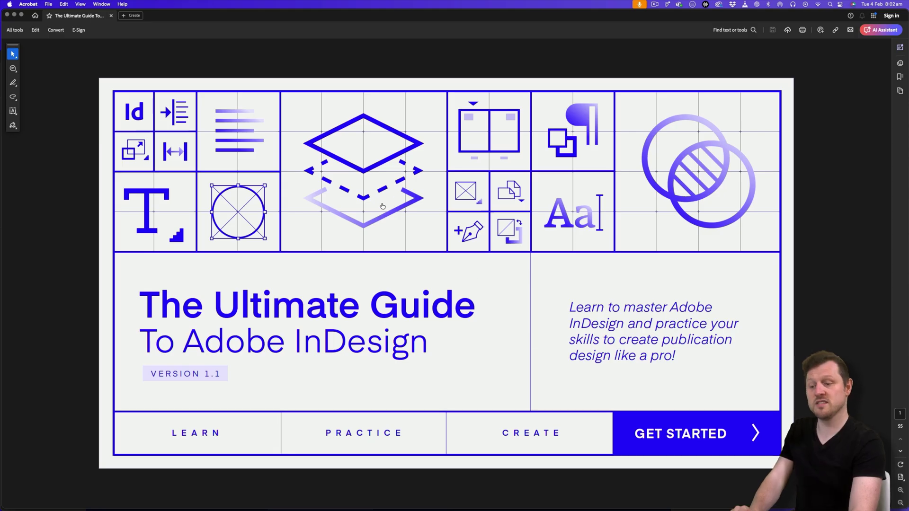
Follow the PDF links GET STARTED, Before You Begin, then Download The Course Fonts.
left_click(682, 437)
left_click(358, 205)
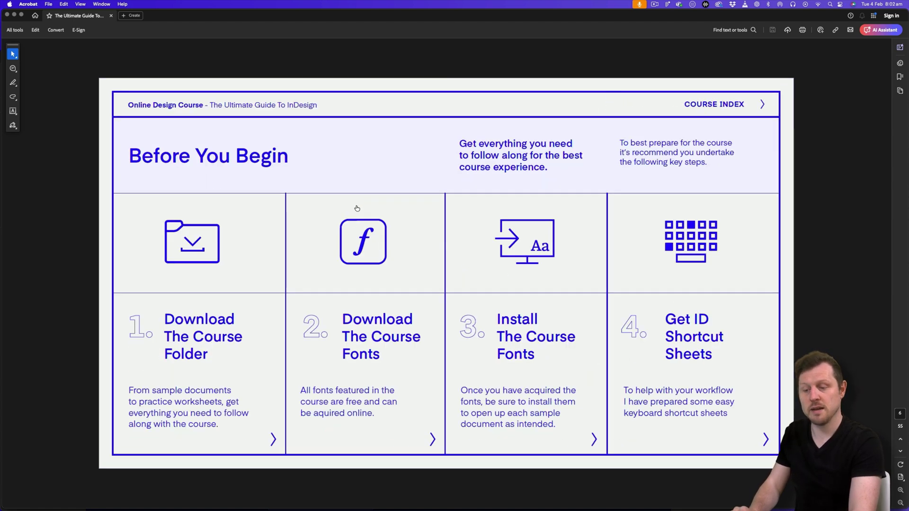
left_click(364, 321)
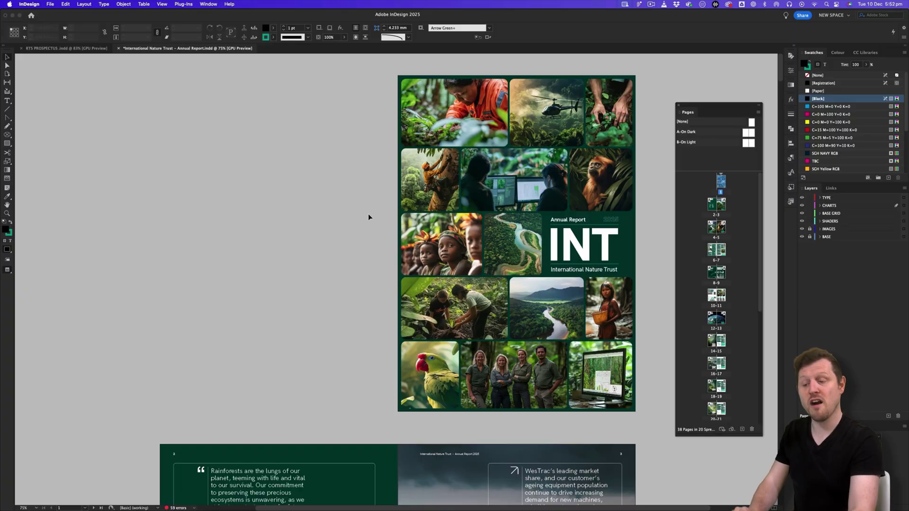
Scroll the annual report down to the Amazon Rainforest spread, pages 14–15, and bring up the Pages panel menu.
scroll(369, 213, "down", 10)
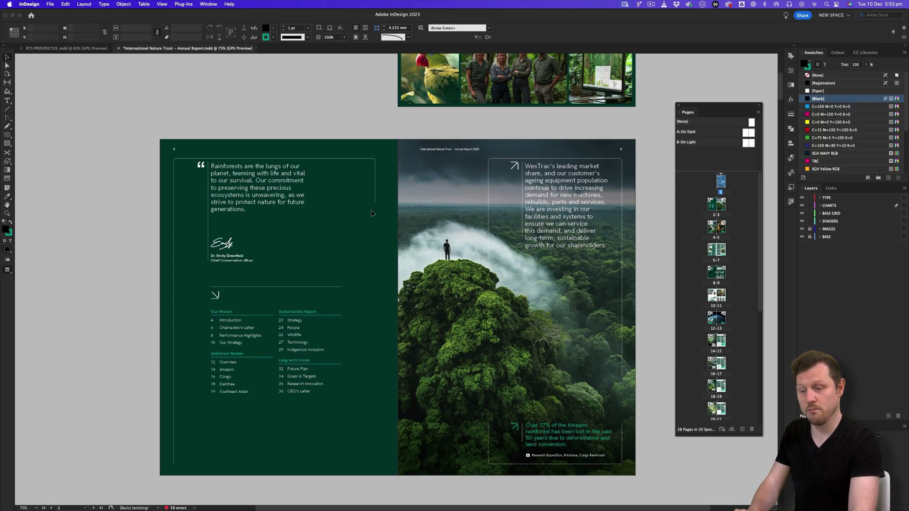
scroll(371, 214, "down", 20)
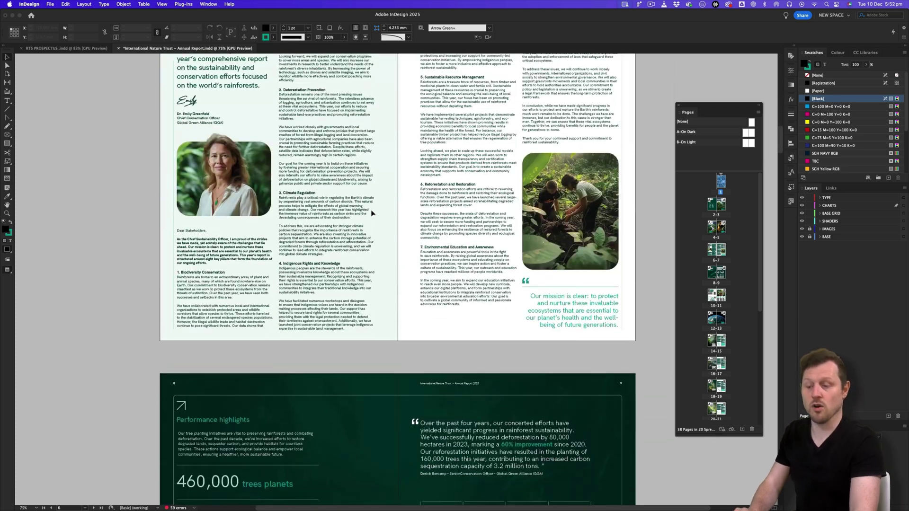
scroll(371, 213, "down", 20)
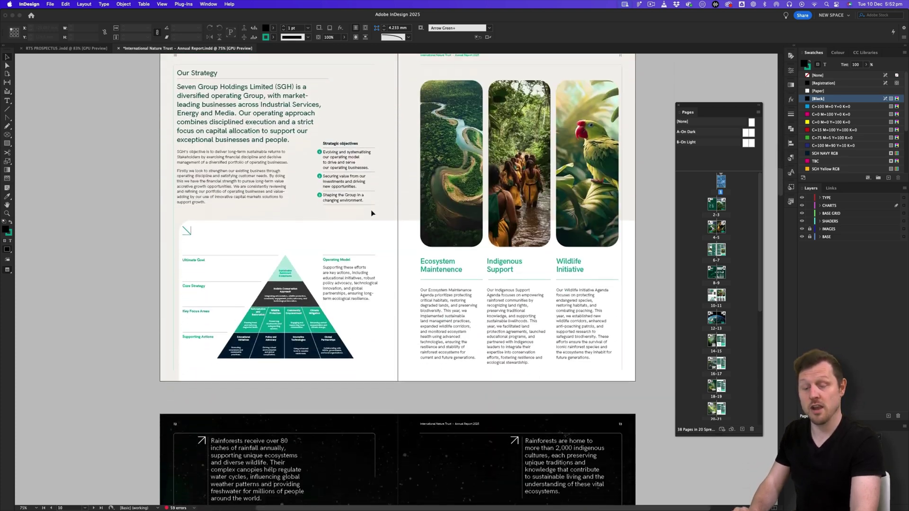
scroll(371, 214, "down", 15)
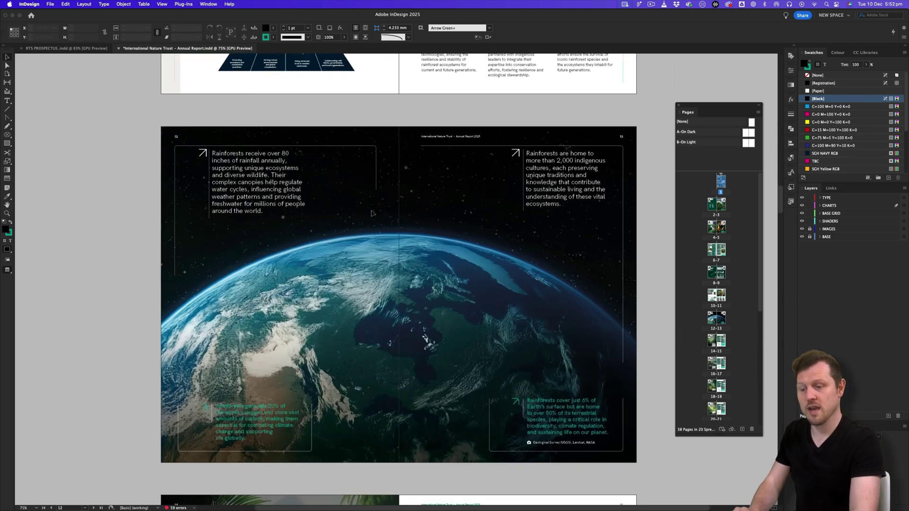
scroll(372, 214, "down", 20)
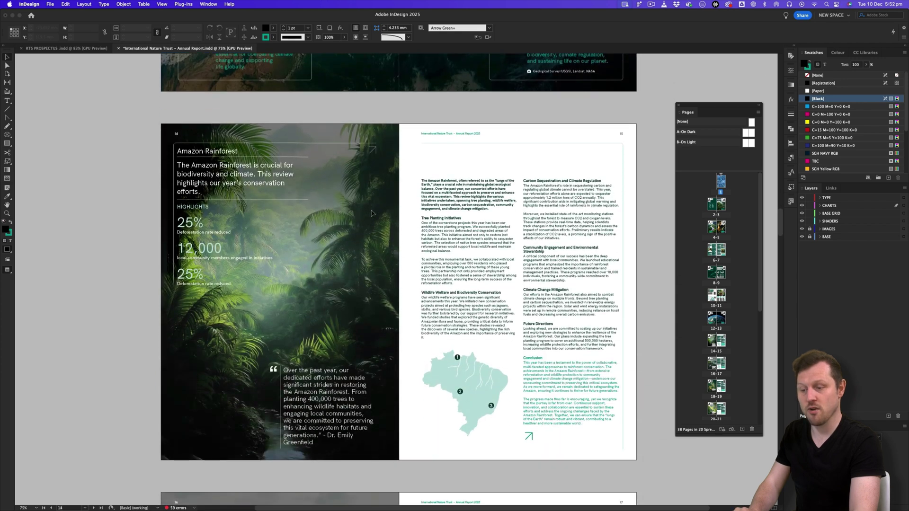
right_click(744, 252)
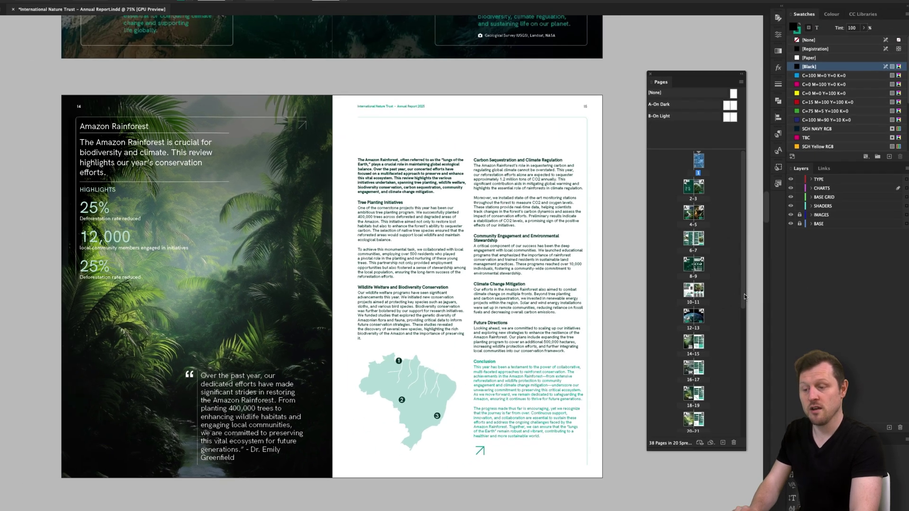
In Pages Panel Options, change the page thumbnail size from Medium to Extra Large.
left_click(721, 286)
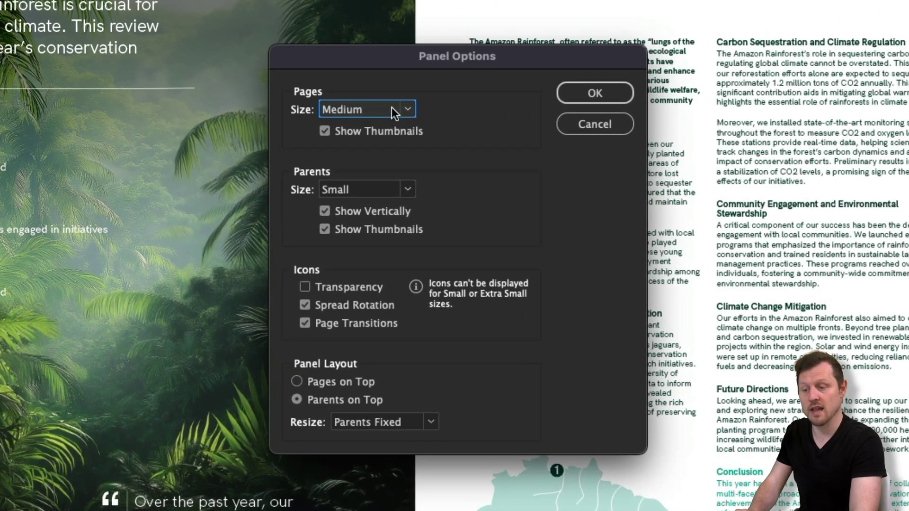
left_click(407, 108)
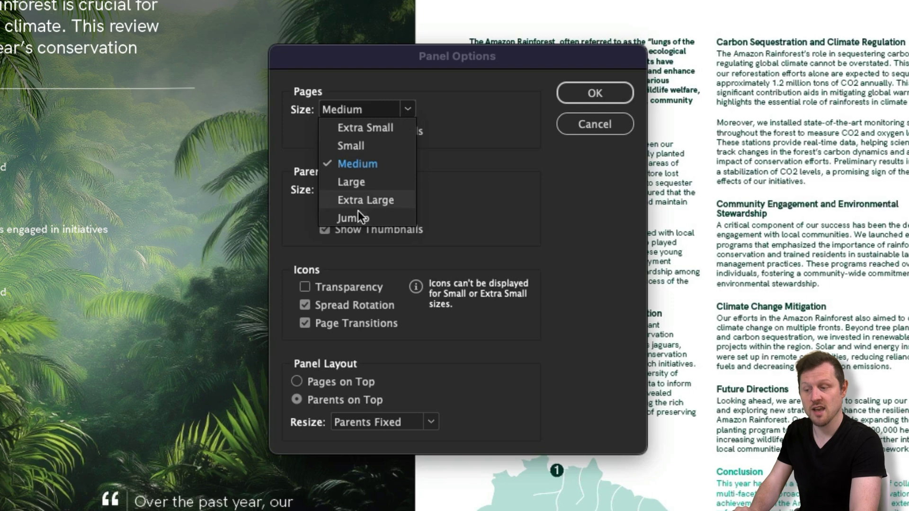
left_click(365, 199)
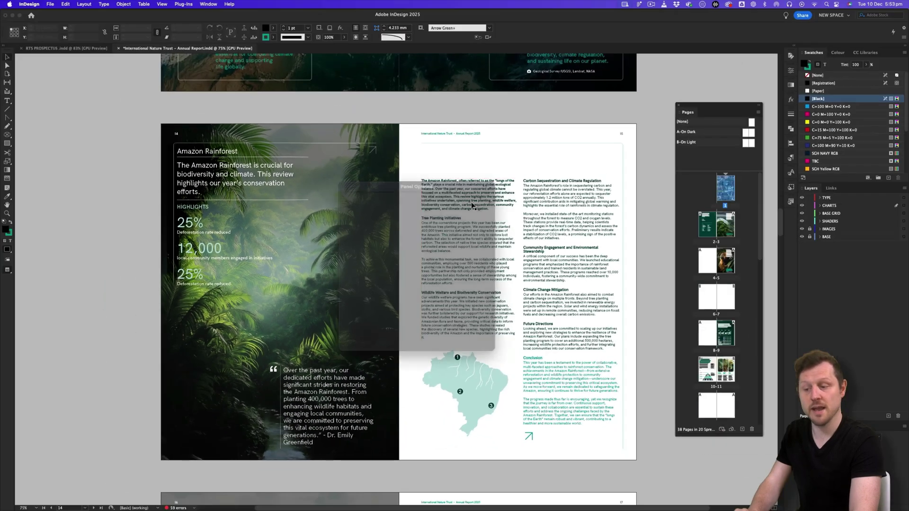
left_click(565, 123)
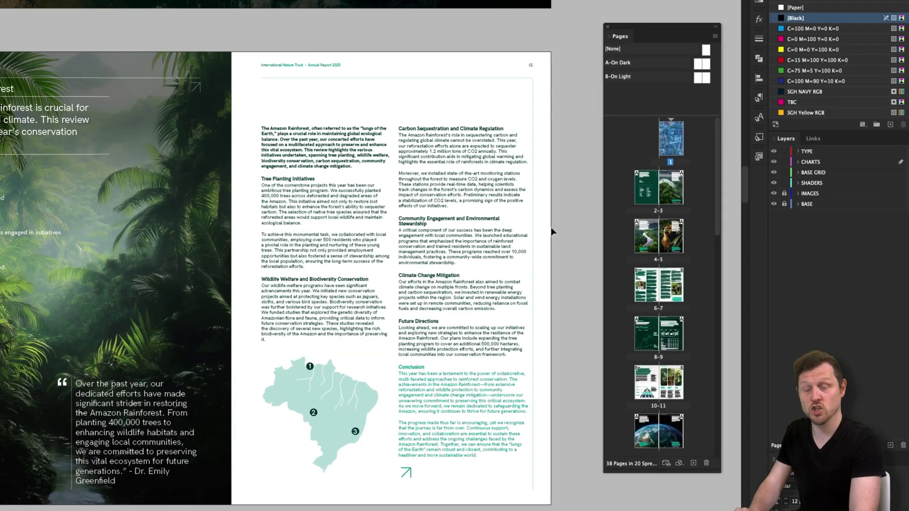
scroll(377, 326, "up", 12)
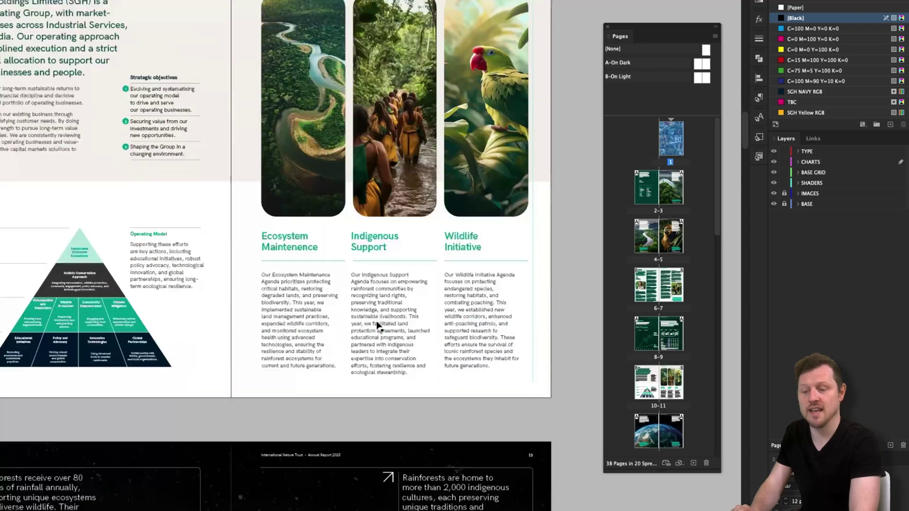
scroll(378, 326, "down", 3)
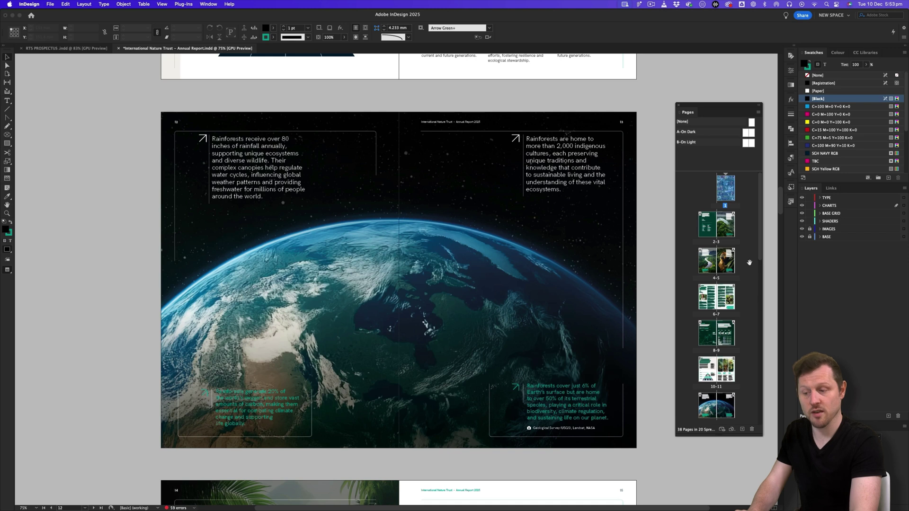
left_click_drag(713, 270, 724, 260)
scroll(723, 259, "down", 10)
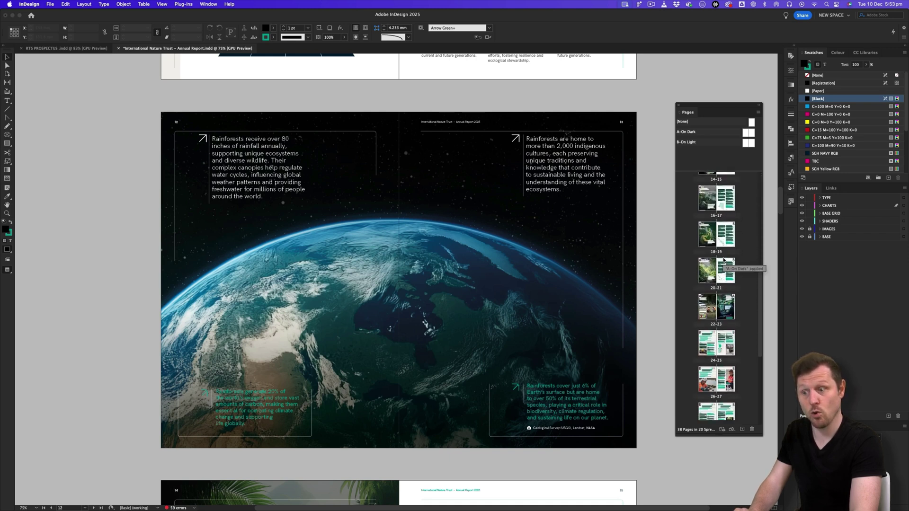
scroll(724, 259, "up", 10)
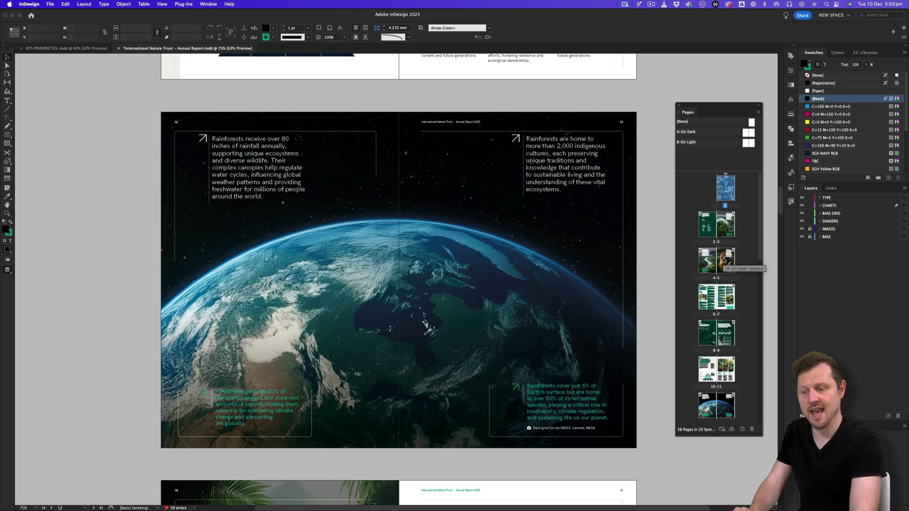
View the Pages panel horizontally, widen it to four spreads per row, and reposition it.
right_click(746, 286)
mouse_move(771, 324)
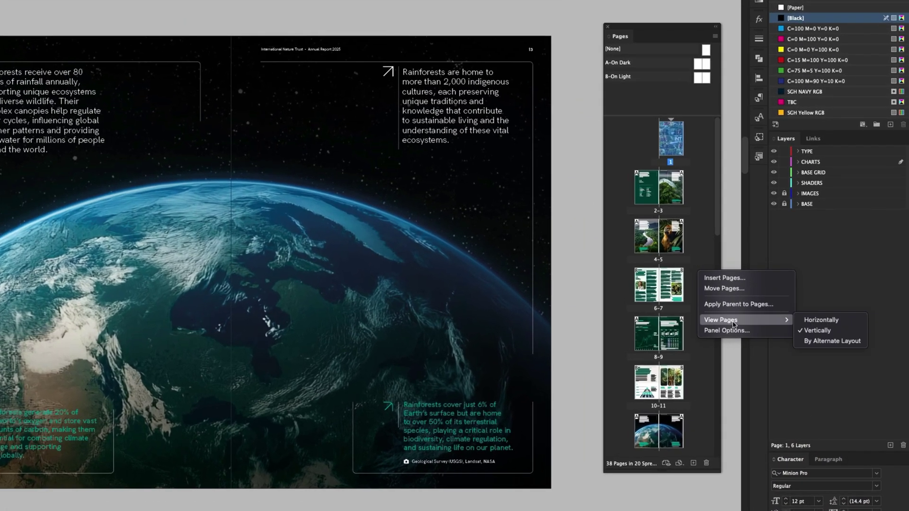
left_click(832, 320)
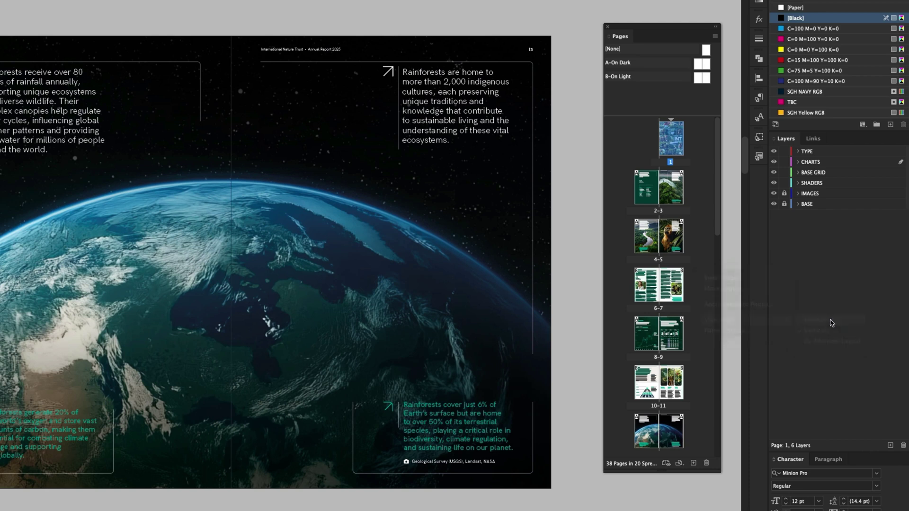
left_click_drag(754, 442, 866, 408)
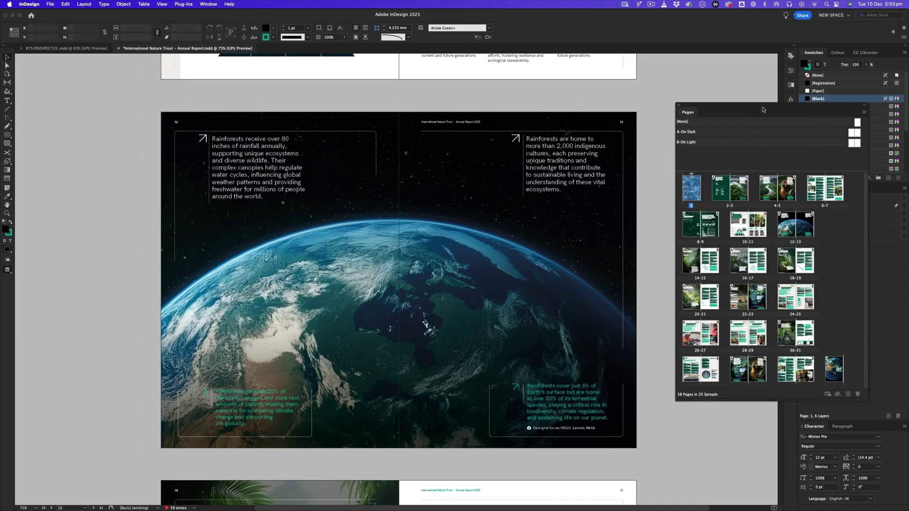
left_click_drag(763, 110, 646, 118)
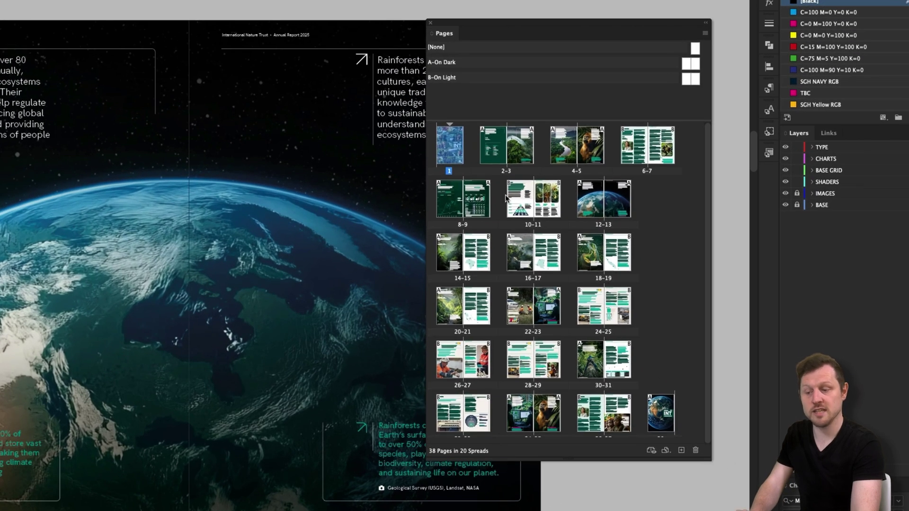
Select page thumbnails 10, 13, 16, 18, 14, then 10 again in the Pages panel.
left_click(524, 199)
left_click(618, 199)
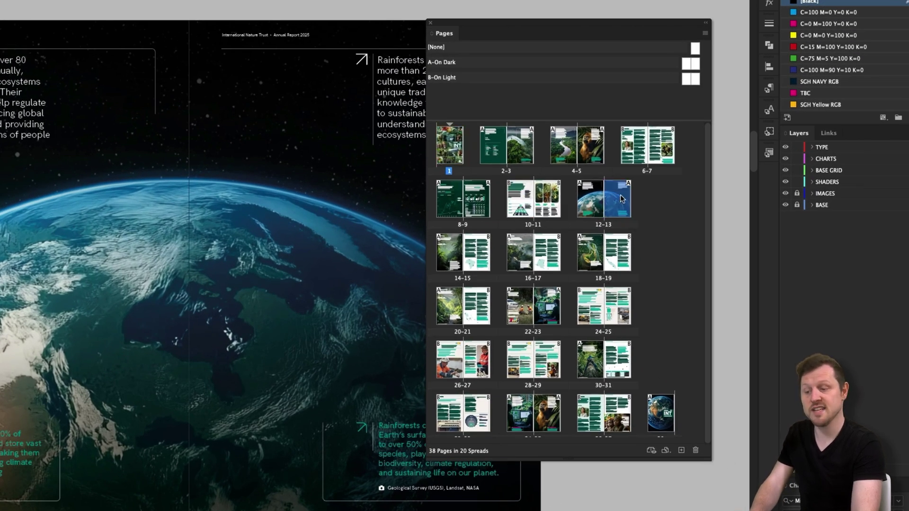
left_click(520, 250)
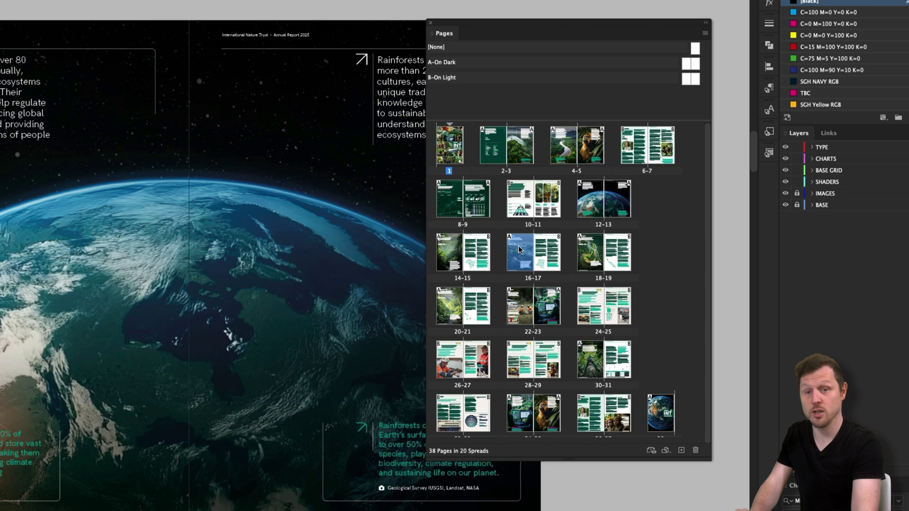
left_click(592, 246)
left_click(445, 242)
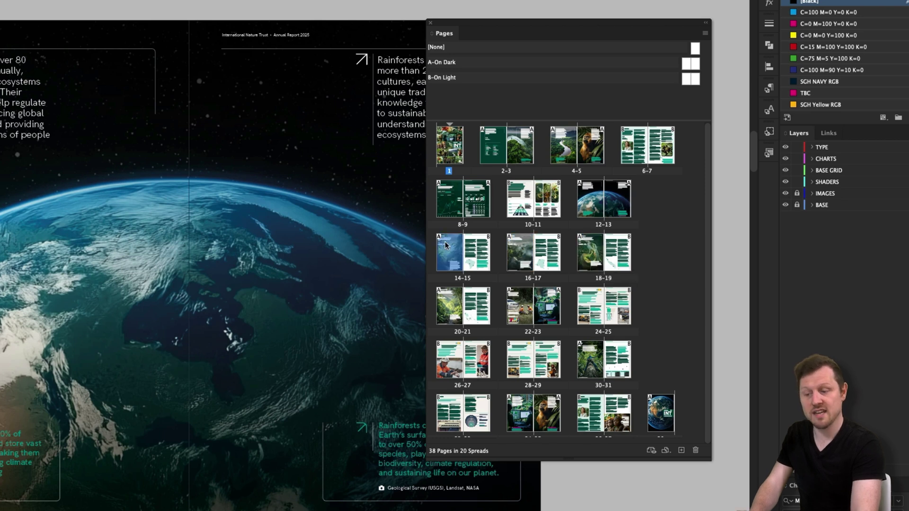
left_click(519, 200)
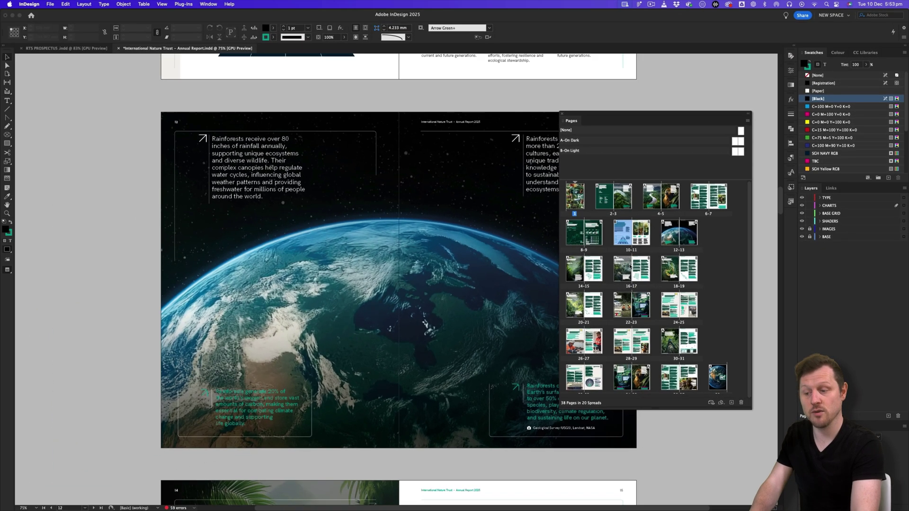
Jump via spread thumbnails through pages 12–13, 6–7, 4–5, 2–3 and Congo to Daintree, 18–19.
scroll(430, 251, "up", 5)
scroll(431, 251, "up", 15)
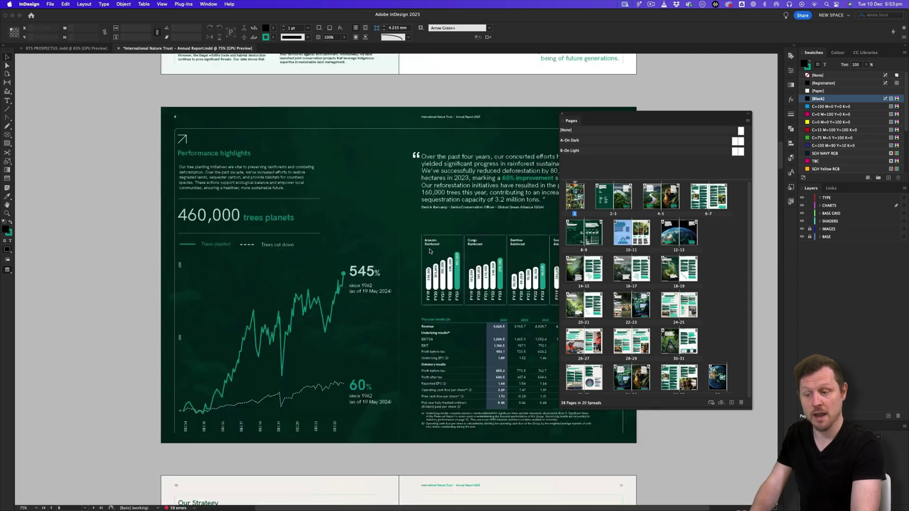
scroll(430, 252, "up", 8)
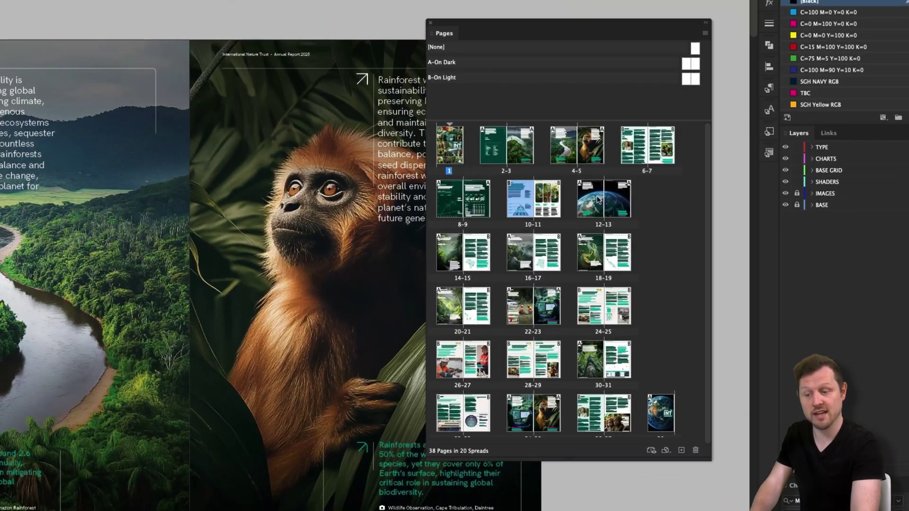
double_click(598, 200)
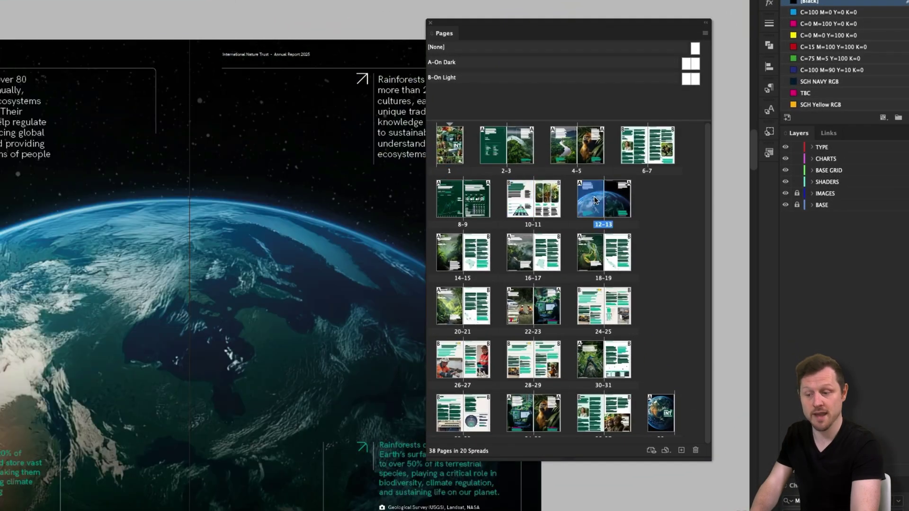
double_click(639, 150)
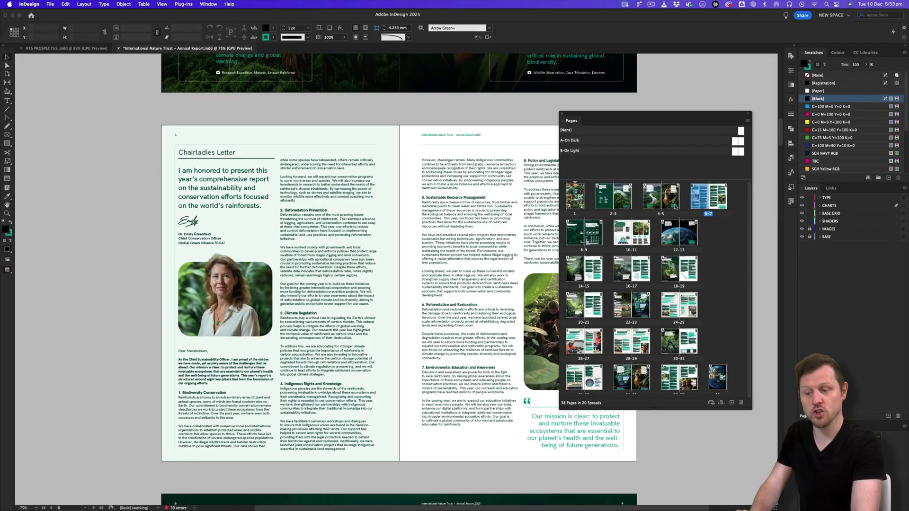
double_click(655, 200)
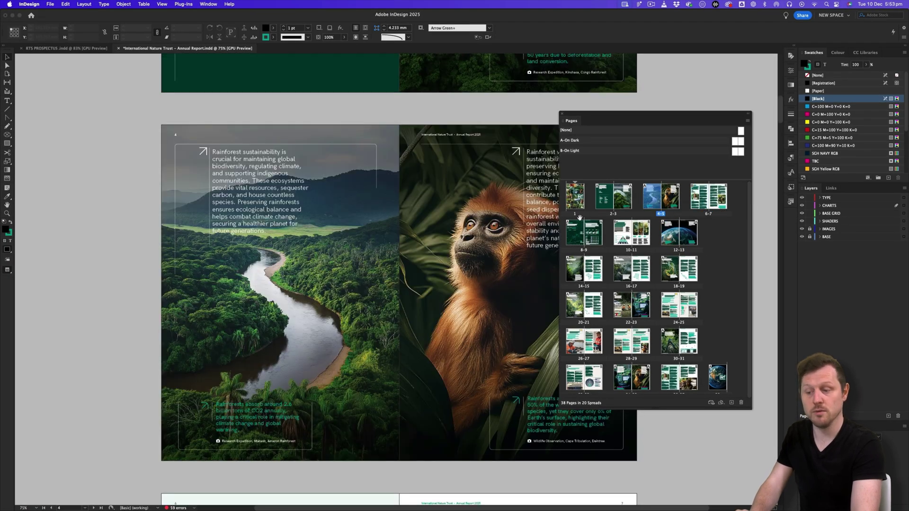
double_click(604, 202)
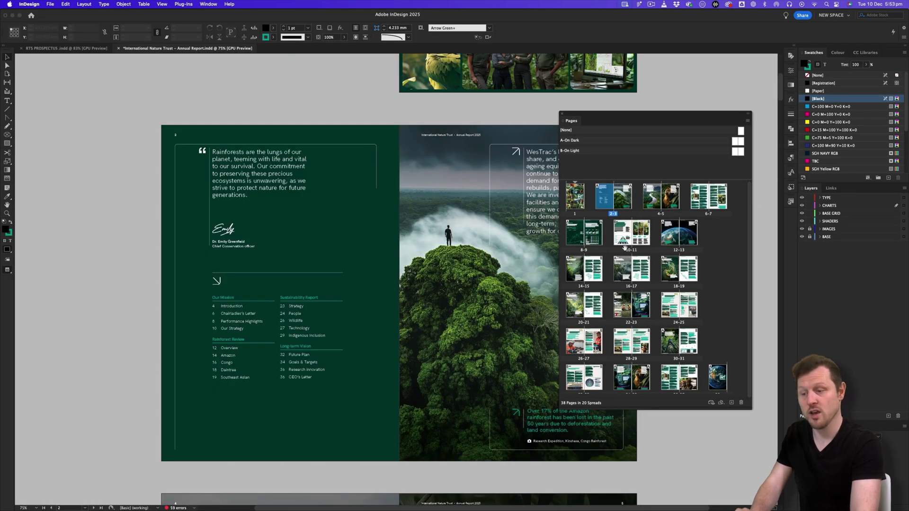
double_click(625, 265)
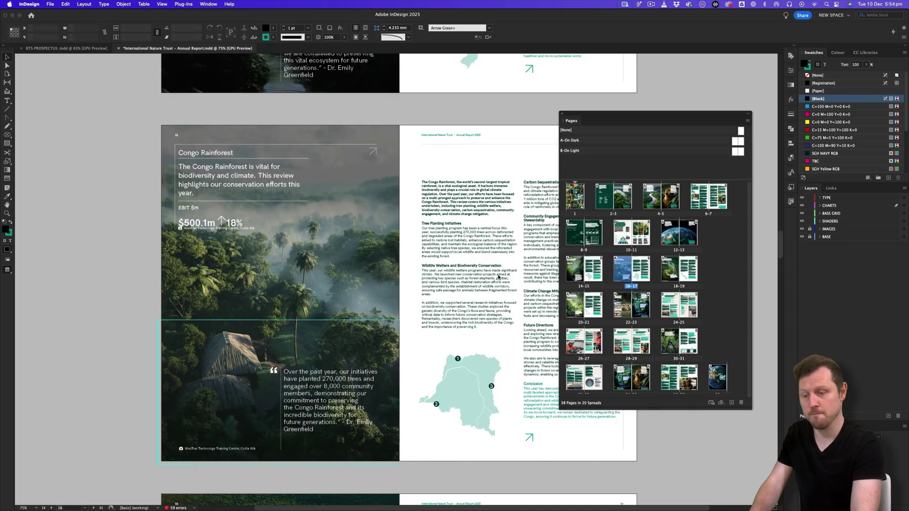
double_click(670, 266)
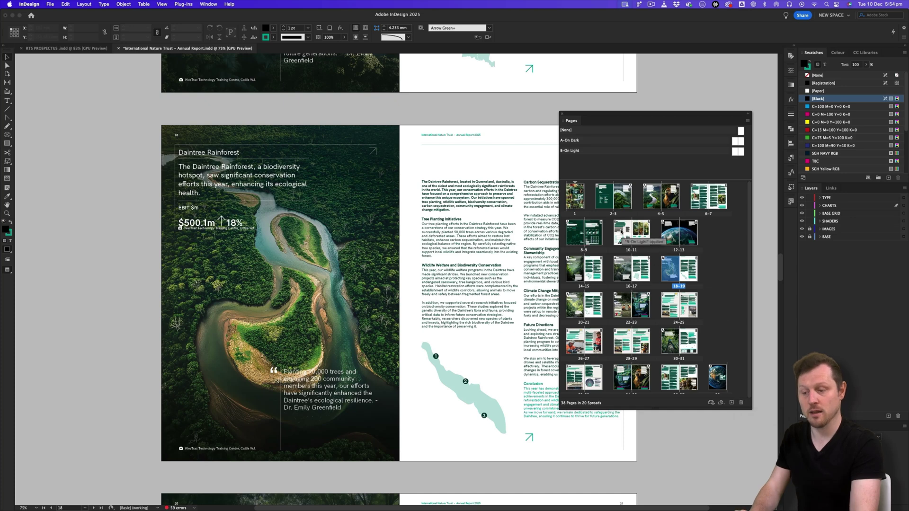
Select a page, check the page sizes without changing them, and insert a blank page, giving 39 pages.
left_click(622, 232)
left_click(658, 204)
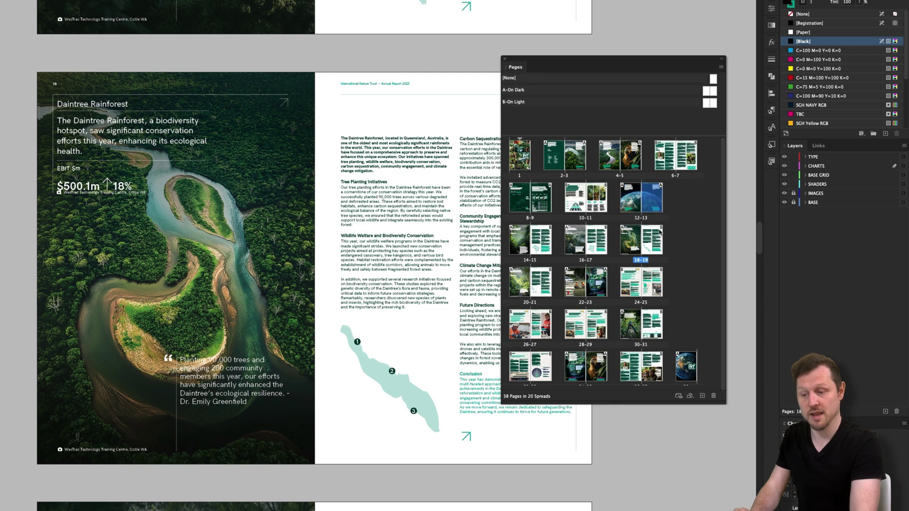
left_click(691, 397)
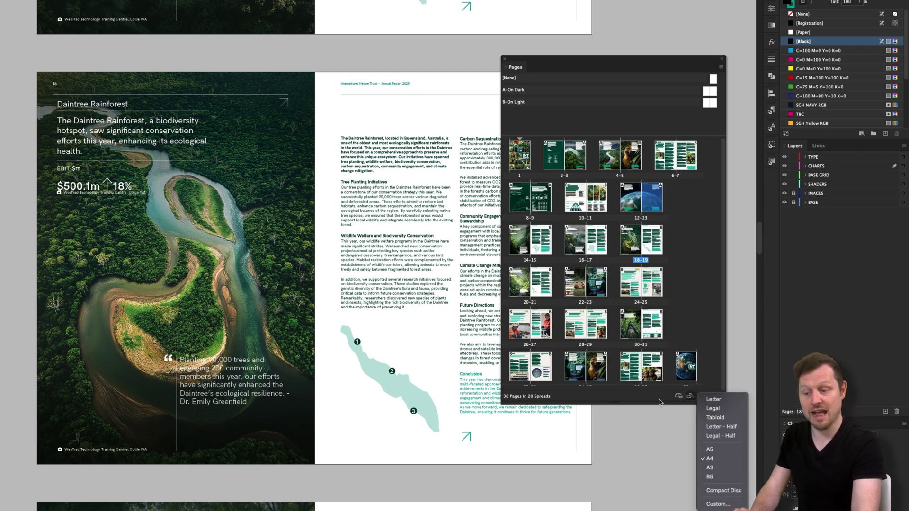
key("Escape")
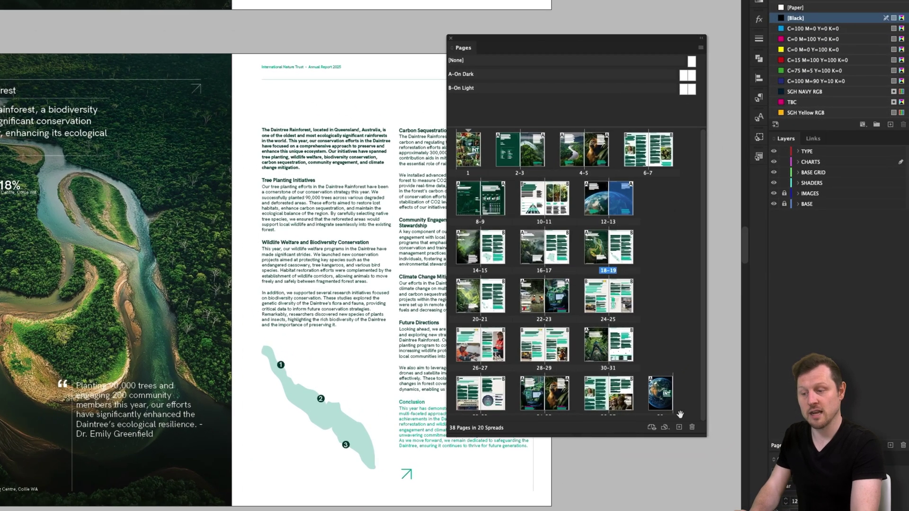
left_click(680, 429)
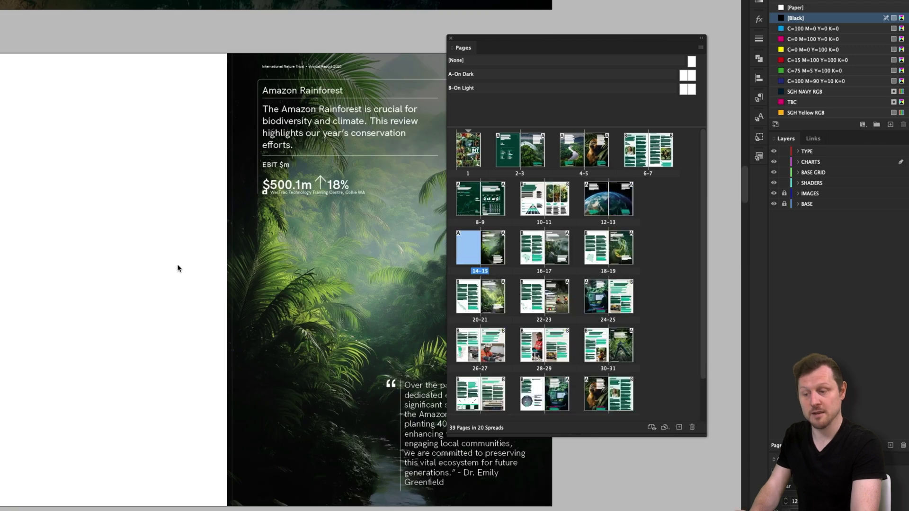
scroll(177, 268, "right", 5)
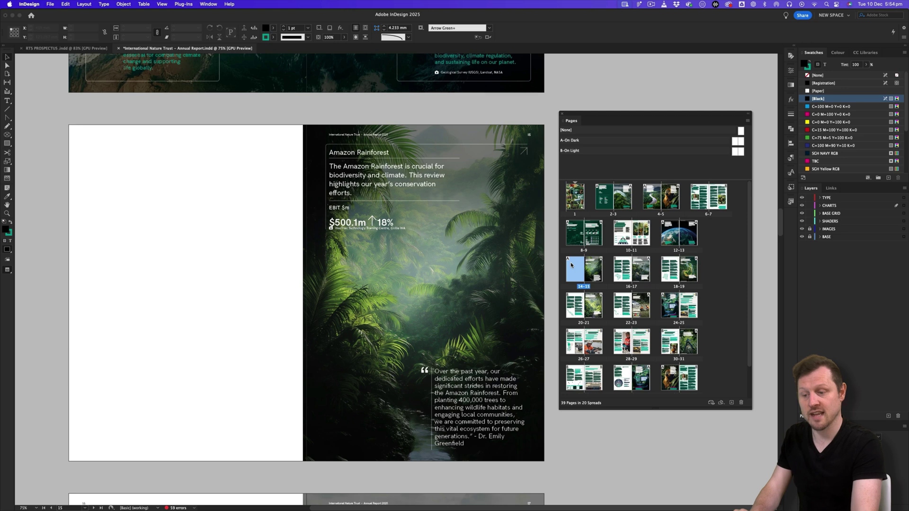
Delete the newly added blank page from the report.
left_click(743, 402)
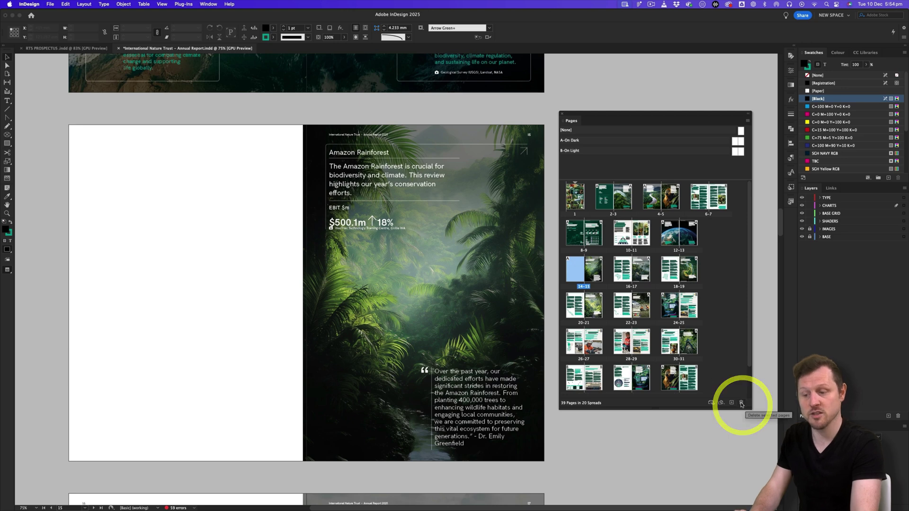
scroll(0, 204, "up", 10)
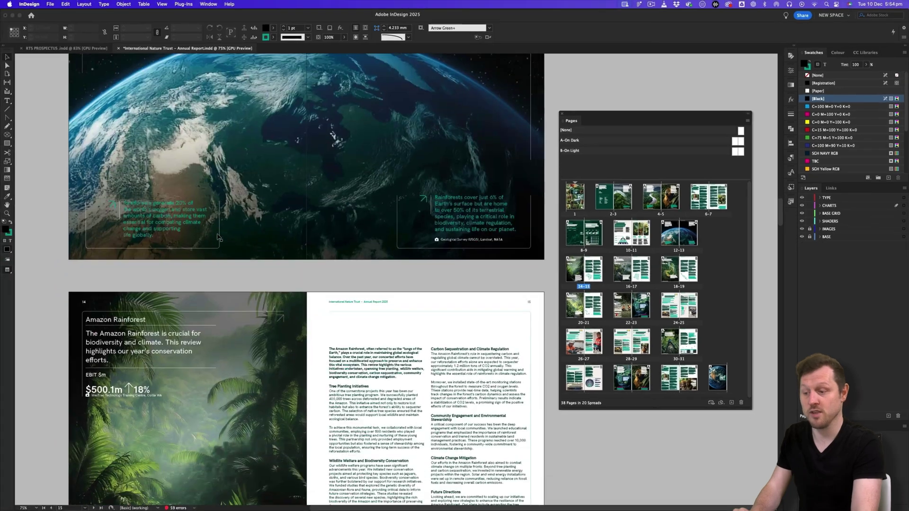
scroll(0, 345, "down", 5)
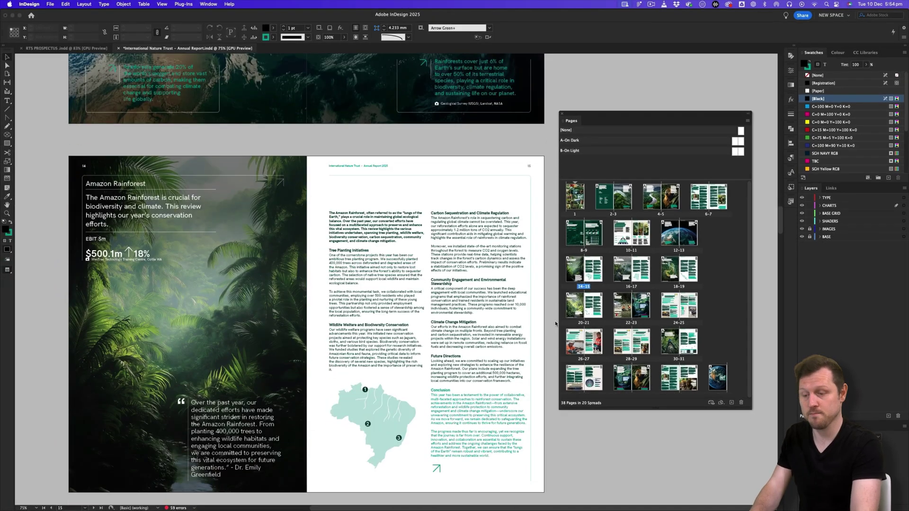
scroll(387, 280, "up", 5)
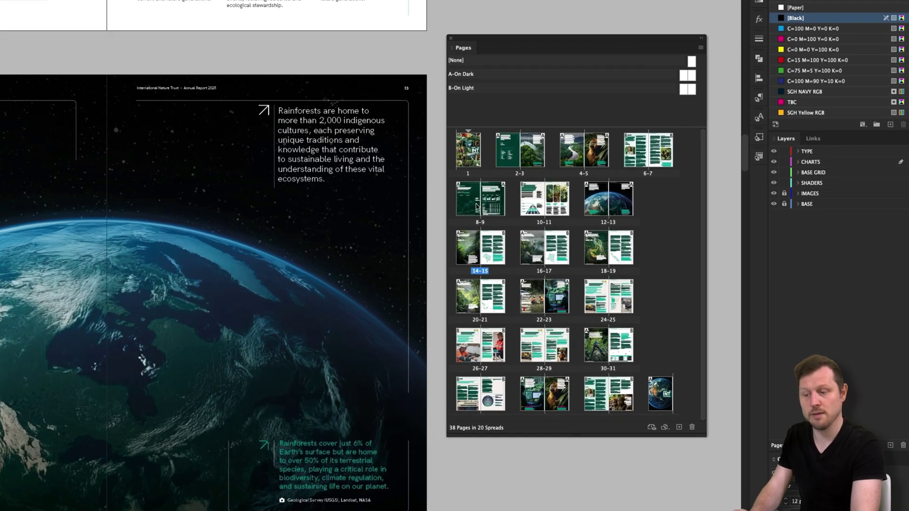
Select pages 8 and 9 together and delete the Performance highlights spread.
left_click(476, 206)
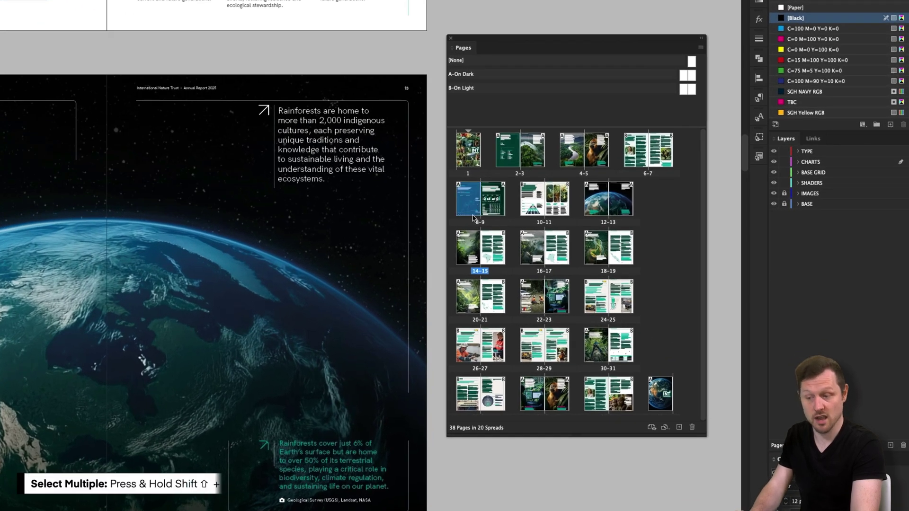
left_click(501, 213, "shift")
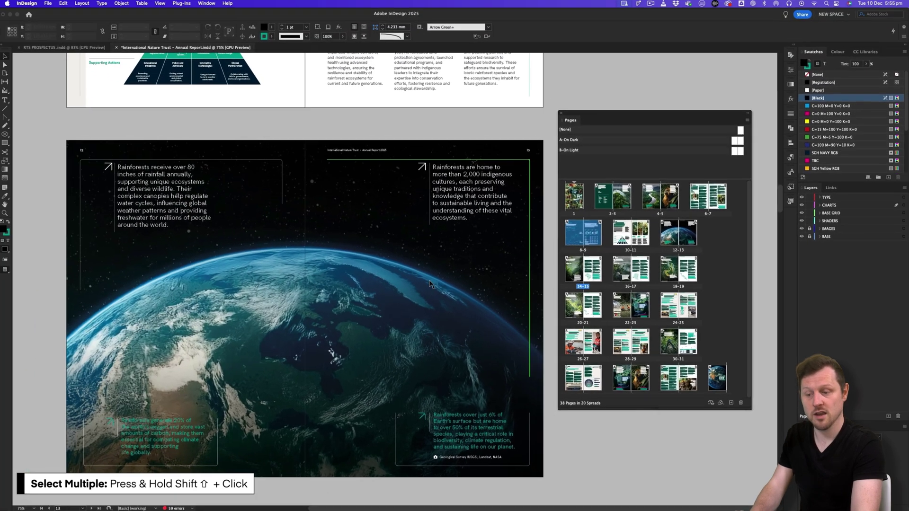
scroll(274, 266, "up", 10)
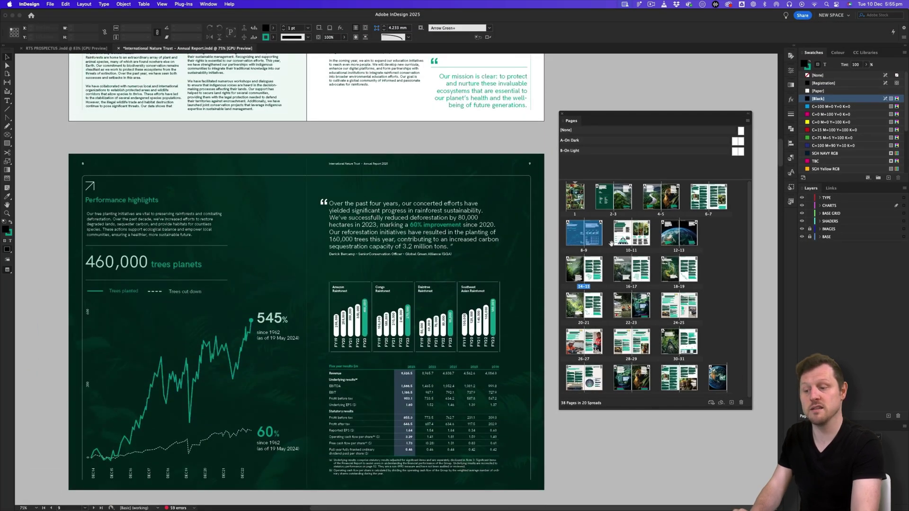
left_click(742, 403)
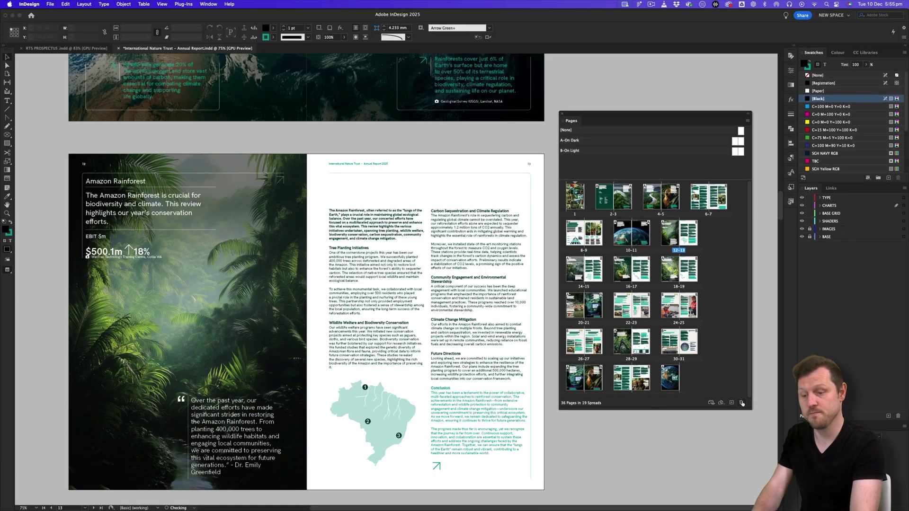
Drag the Earth spread from pages 10–11 to after spread 14–15, making it pages 16–17.
scroll(362, 246, "up", 15)
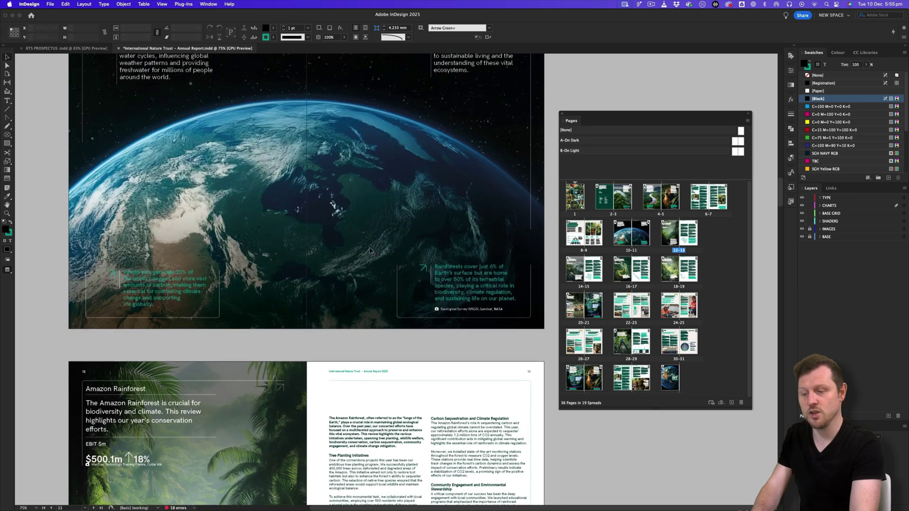
scroll(371, 251, "up", 1)
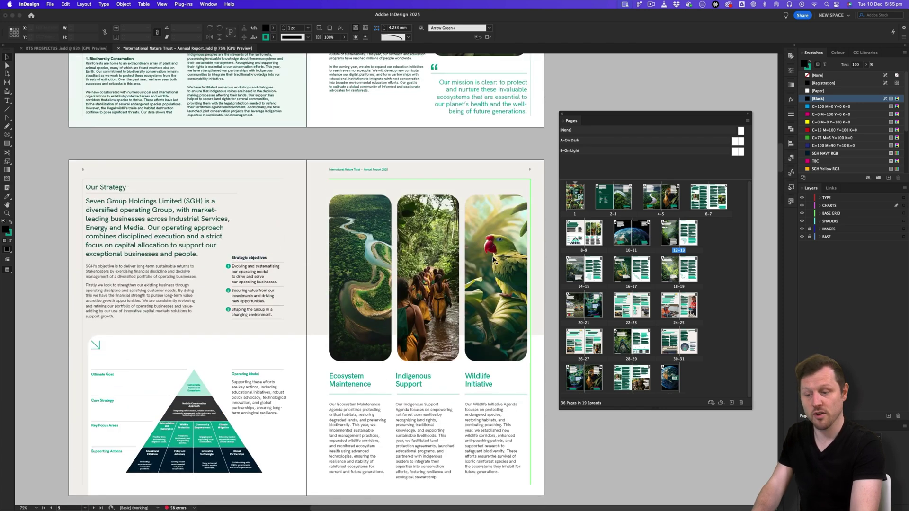
scroll(494, 261, "up", 14)
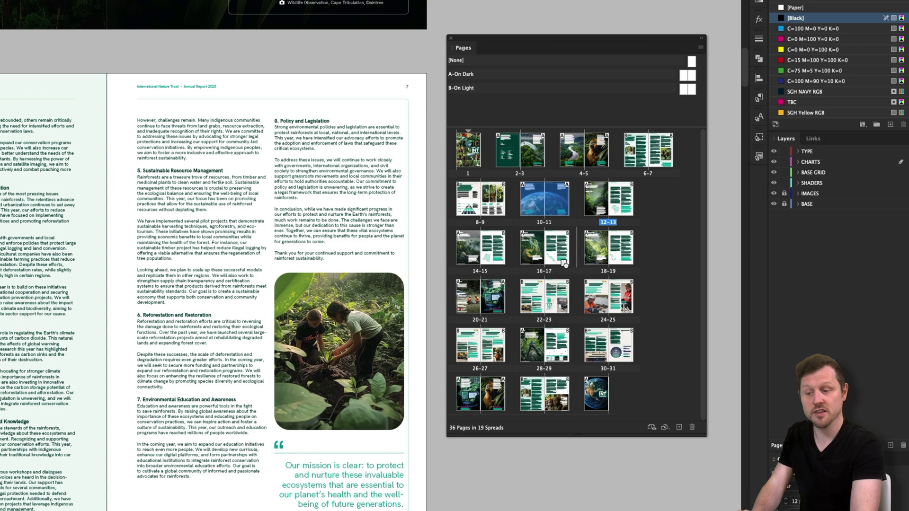
mouse_move(565, 263)
left_mouse_down()
mouse_move(572, 285)
mouse_move(574, 255)
left_mouse_up()
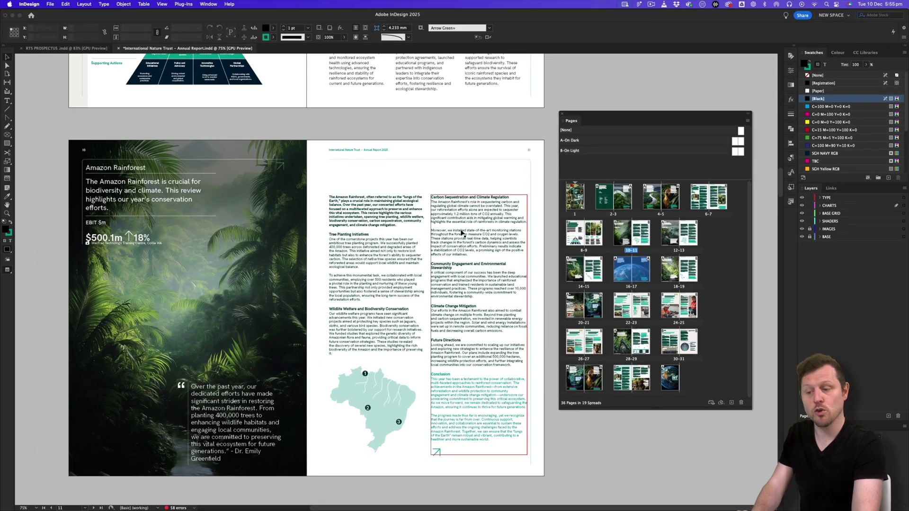
Check the applied parents: A-On Dark on the Earth spread 16–17, B-On Light on pages 22–23.
scroll(462, 233, "down", 15)
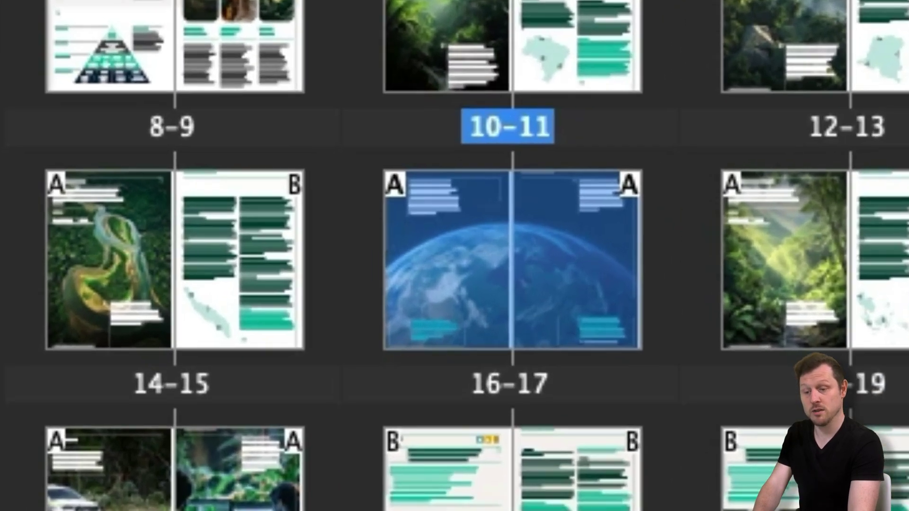
left_click(699, 158)
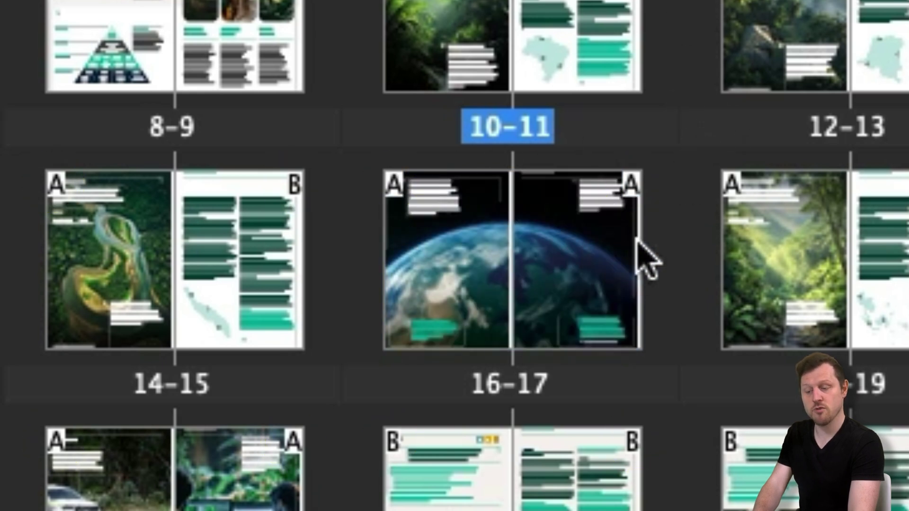
left_click(634, 189)
left_click(396, 443)
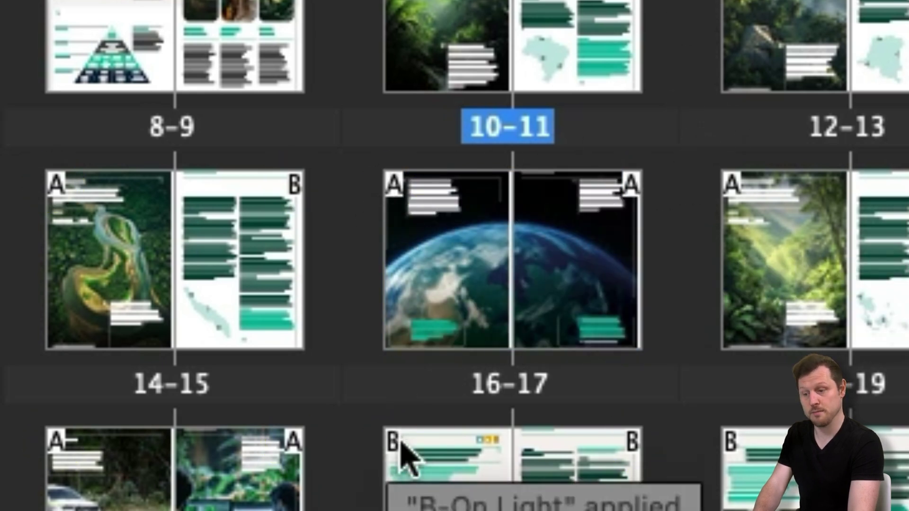
left_click(624, 443)
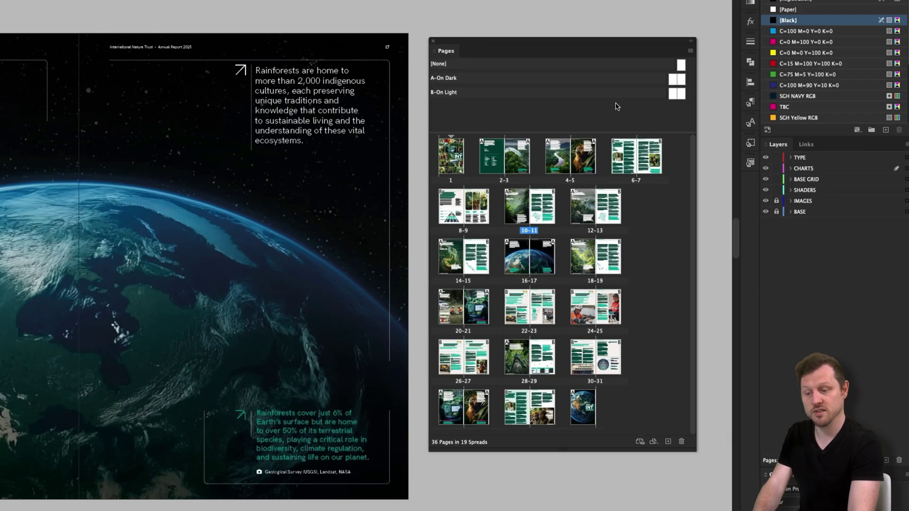
Drag the divider between parent pages and document pages to resize the two sections.
mouse_move(538, 136)
left_mouse_down()
mouse_move(539, 112)
mouse_move(540, 143)
mouse_move(539, 94)
mouse_move(539, 124)
left_mouse_up()
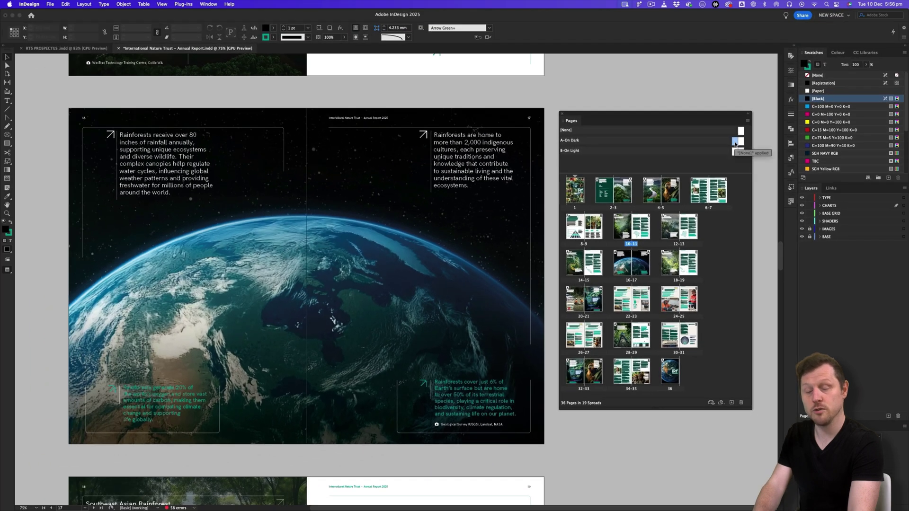
View the A-On Dark and B-On Light parents, zoom into B-On Light's header, then display spread 6–7.
double_click(672, 82)
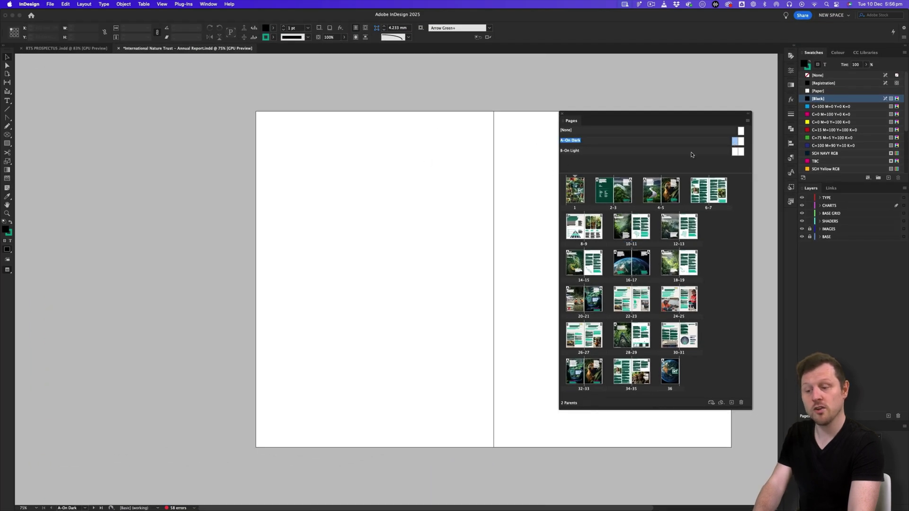
double_click(736, 152)
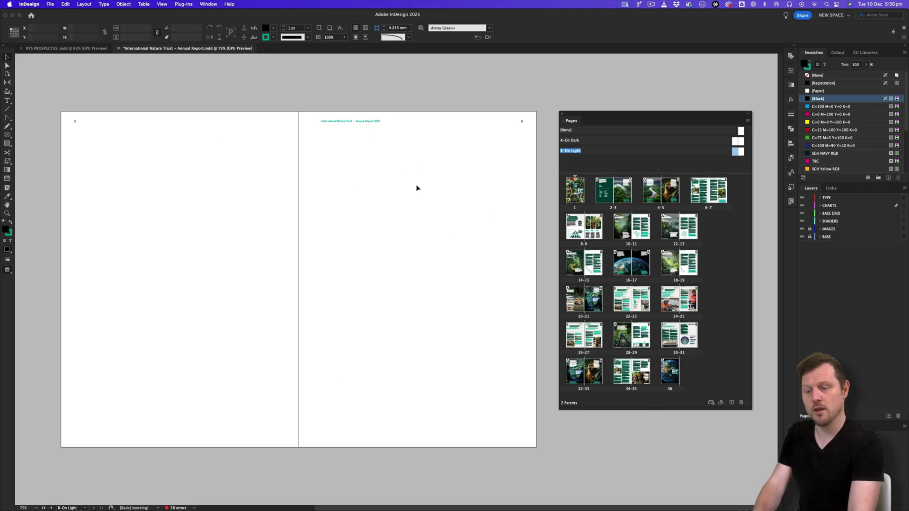
key("z")
left_click(327, 123)
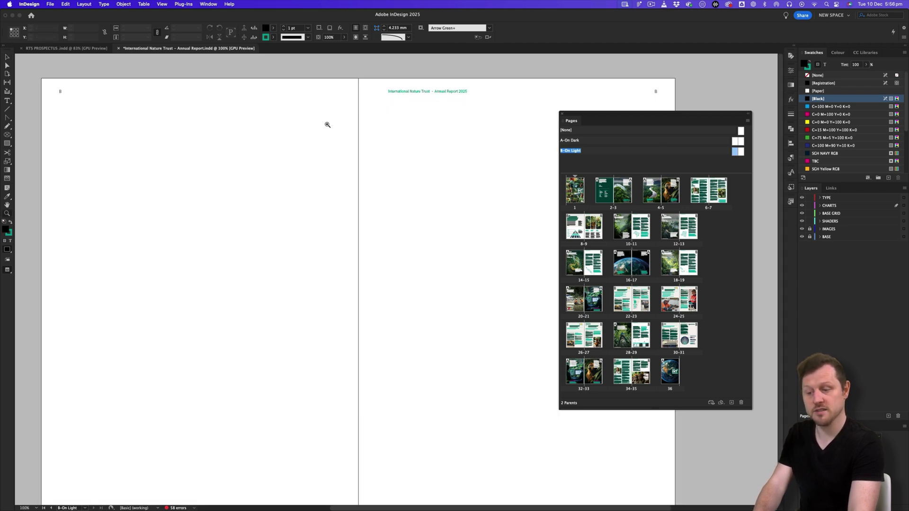
left_click(410, 184)
scroll(396, 185, "left", 3)
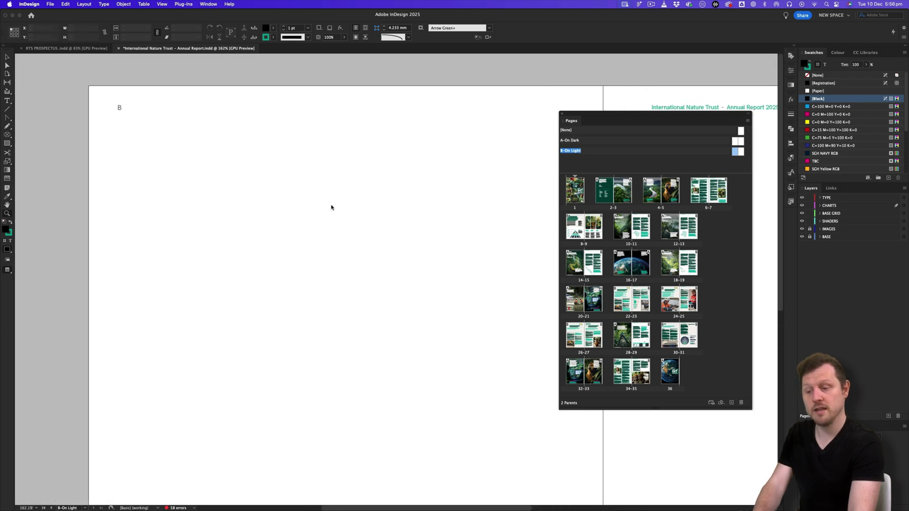
scroll(331, 207, "right", 8)
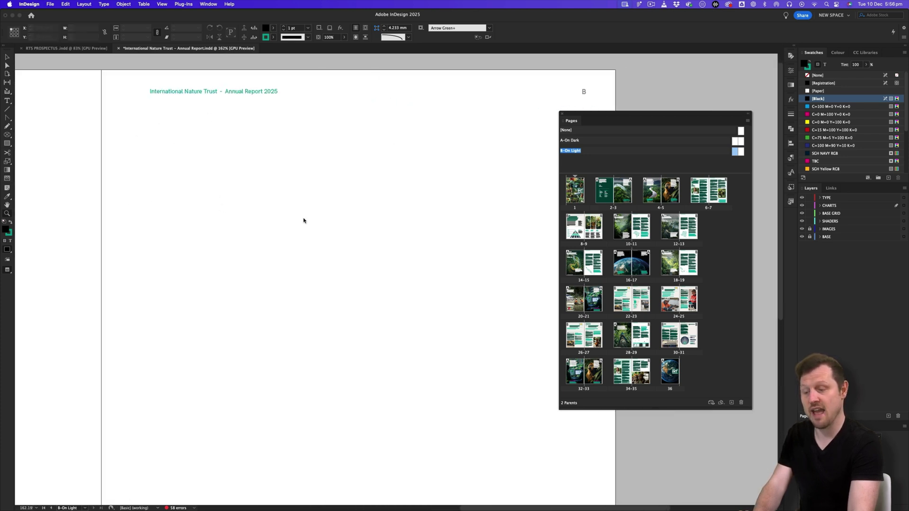
scroll(321, 203, "down", 4)
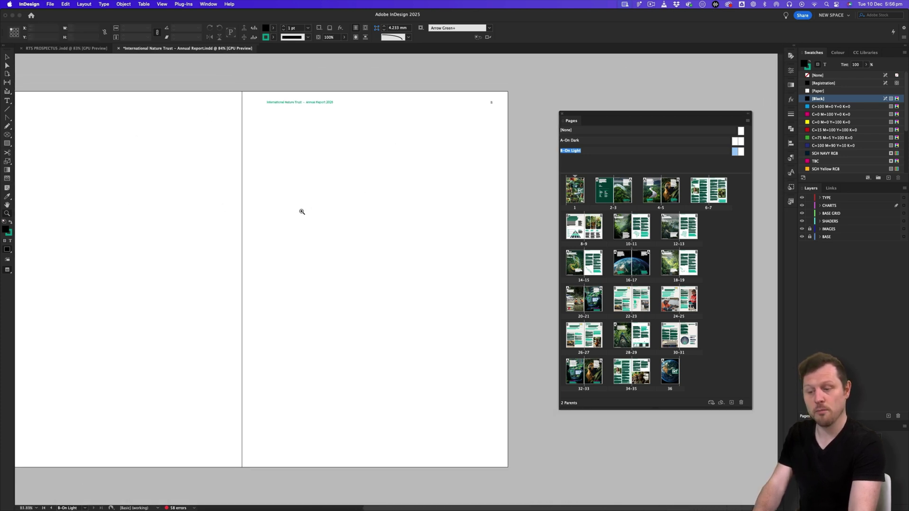
left_click_drag(301, 211, 334, 219)
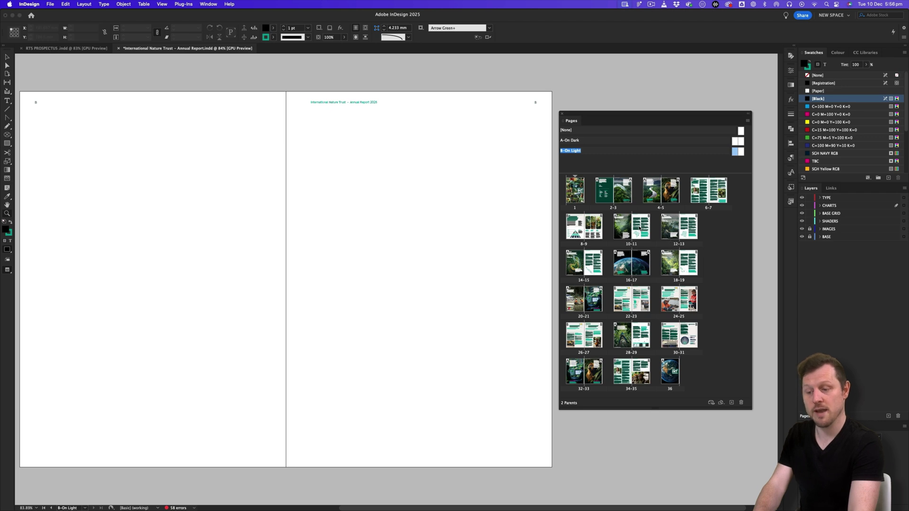
left_click(644, 227)
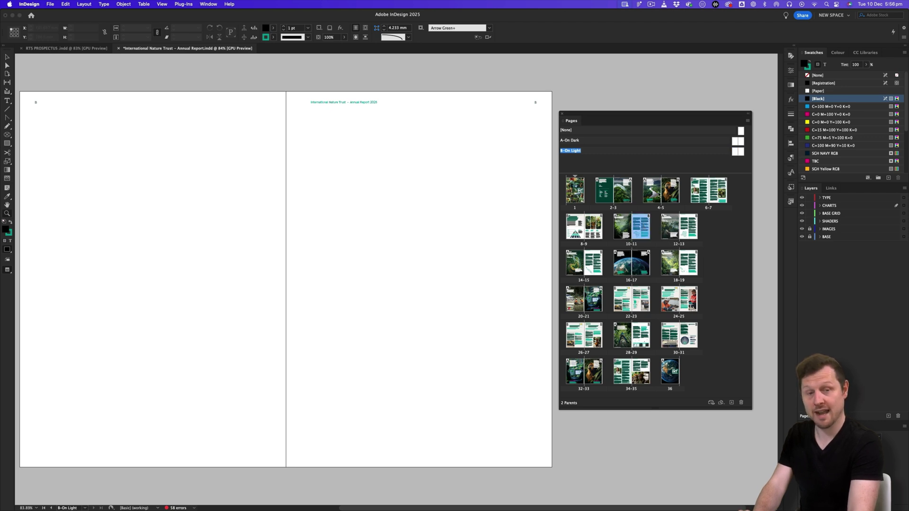
double_click(697, 190)
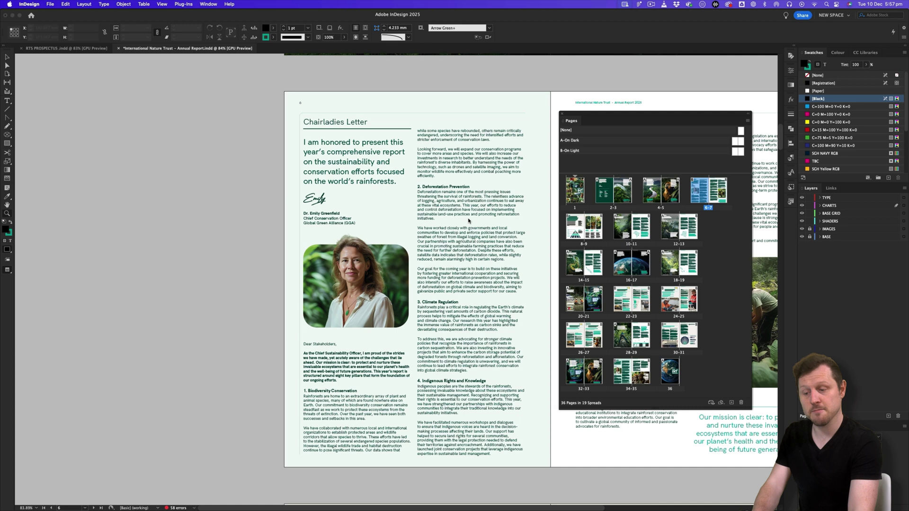
Dock the floating Pages panel with the right-hand panels and expand it.
scroll(492, 214, "right", 5)
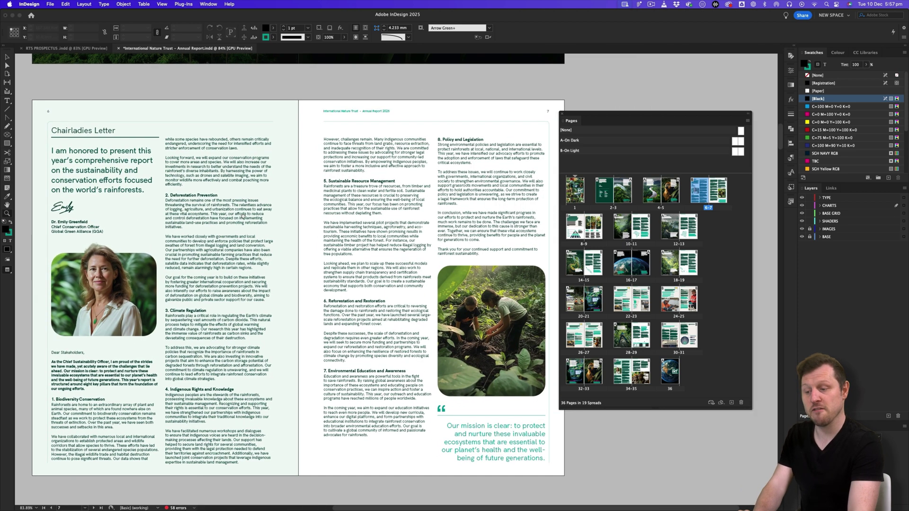
scroll(406, 178, "right", 2)
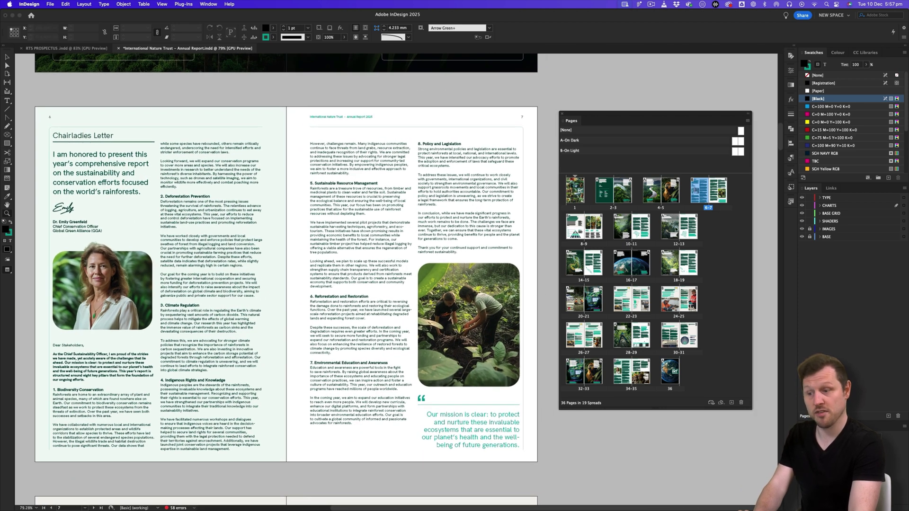
left_click_drag(602, 116, 545, 109)
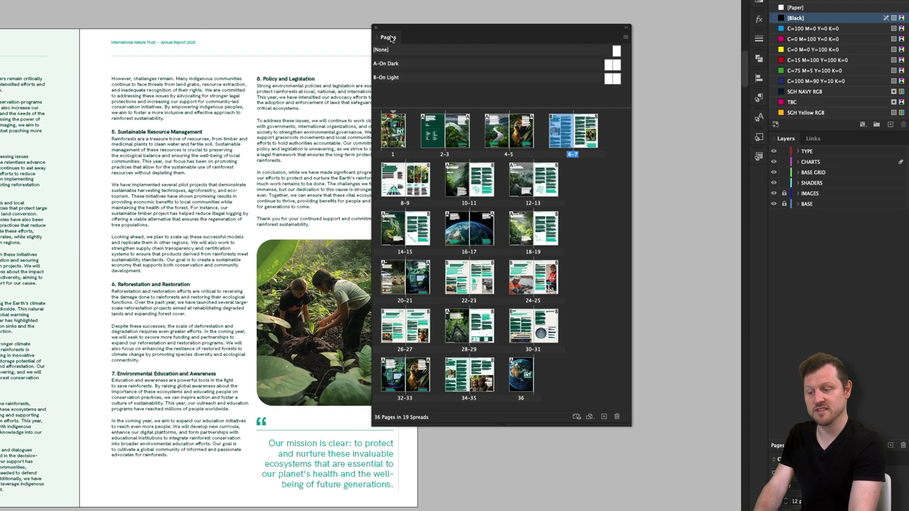
left_click_drag(519, 117, 647, 155)
left_click_drag(564, 94, 764, 53)
left_click(760, 59)
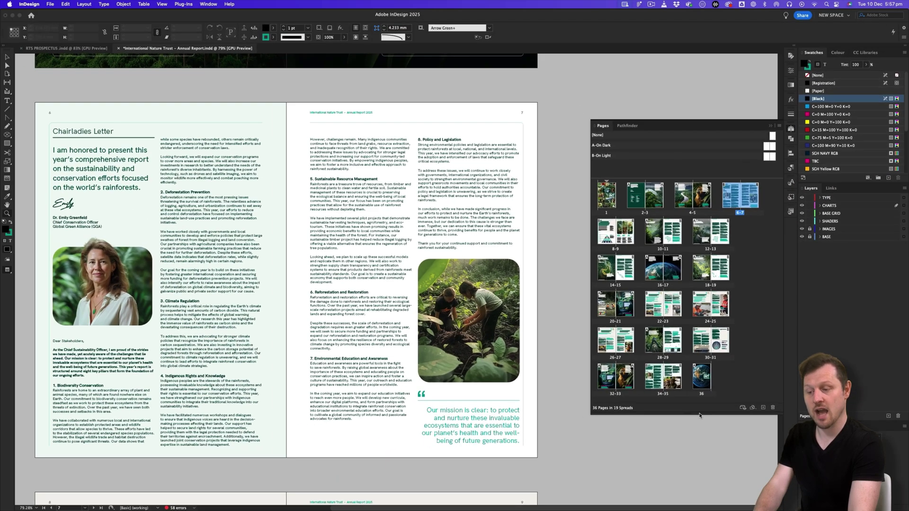
Resize the docked Pages panel into a tall two-column strip and view the spread at 100%.
left_click_drag(690, 416, 689, 472)
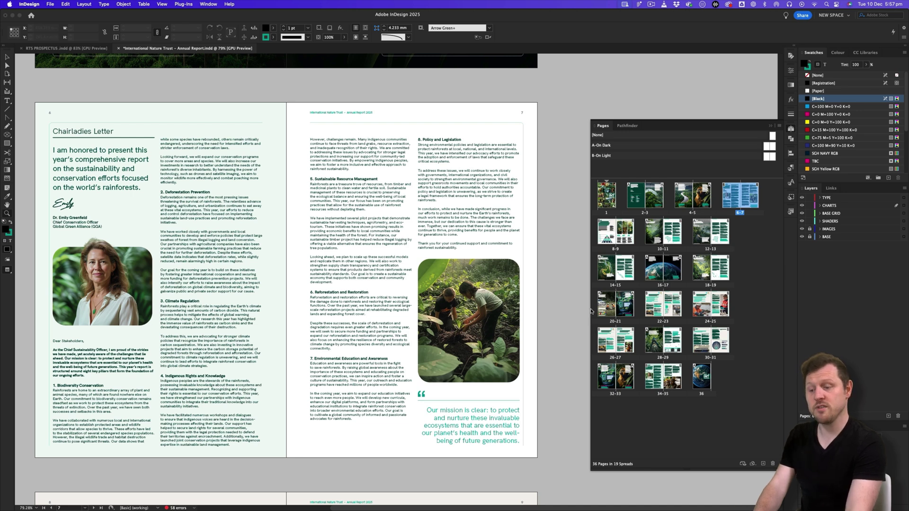
left_click_drag(593, 470, 533, 461)
left_click(791, 129)
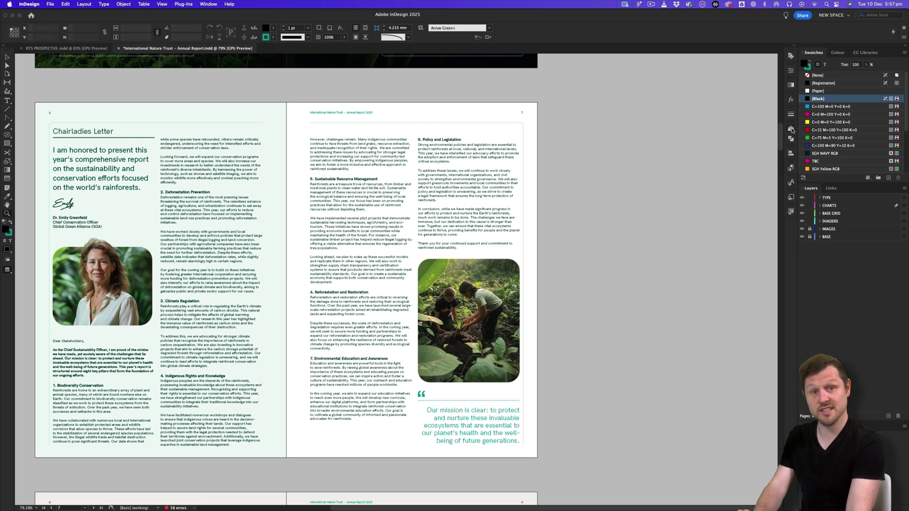
left_click(791, 129)
left_click(791, 130)
left_click(792, 129)
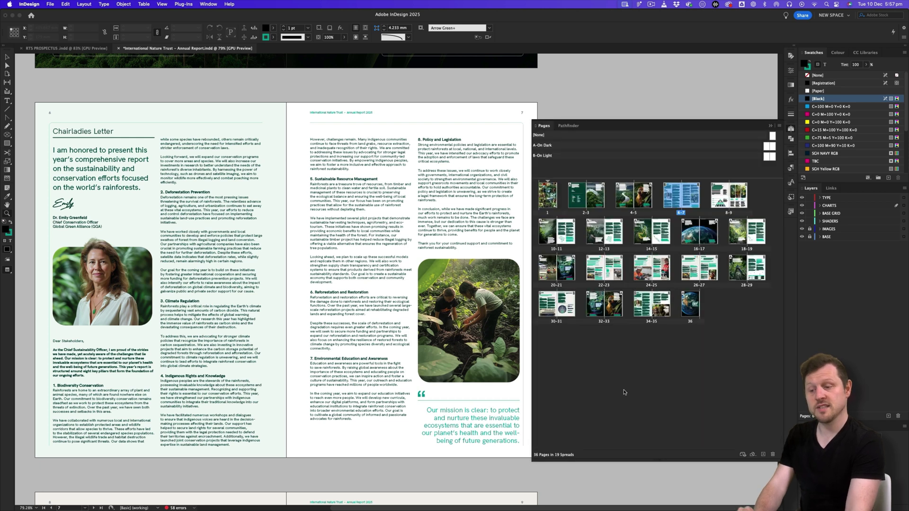
left_click_drag(534, 464, 645, 482)
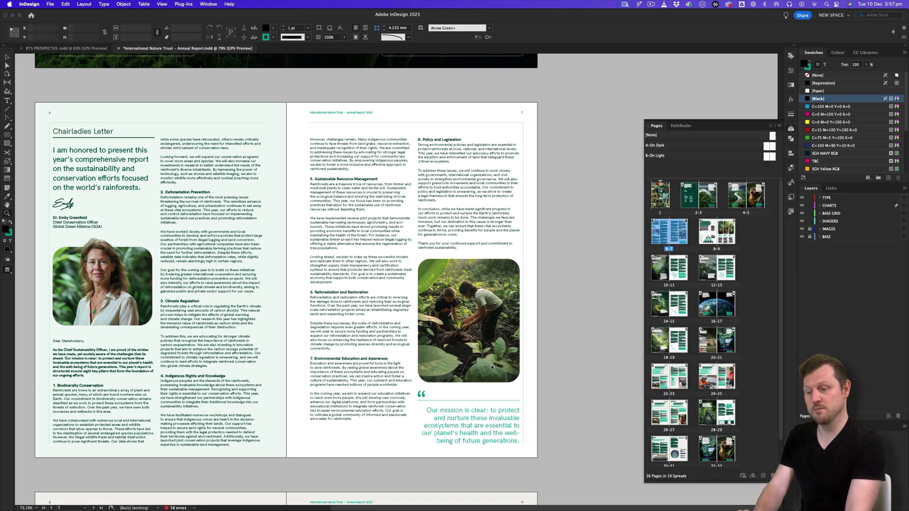
key("super+1")
scroll(349, 222, "down", 3)
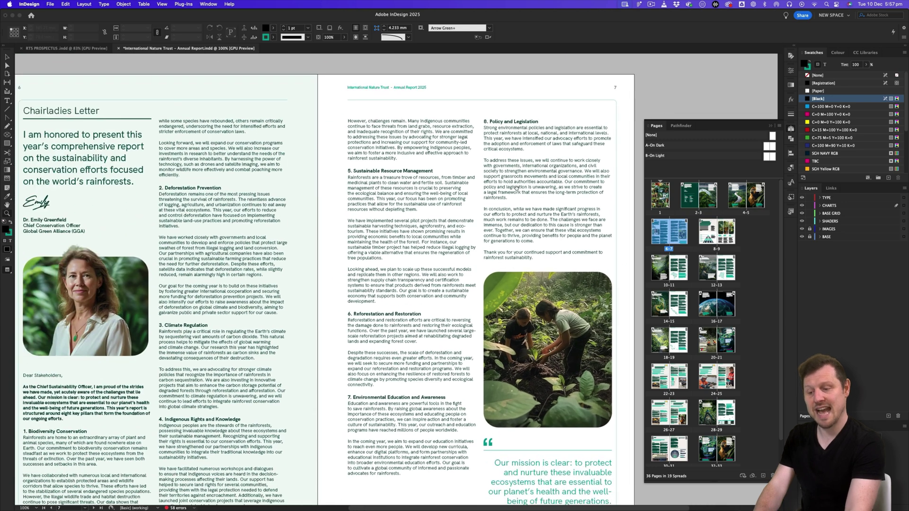
Bring spread 4–5 fully into view and toggle the docked Pages panel open and closed.
scroll(421, 186, "up", 5)
left_click_drag(420, 186, 433, 389)
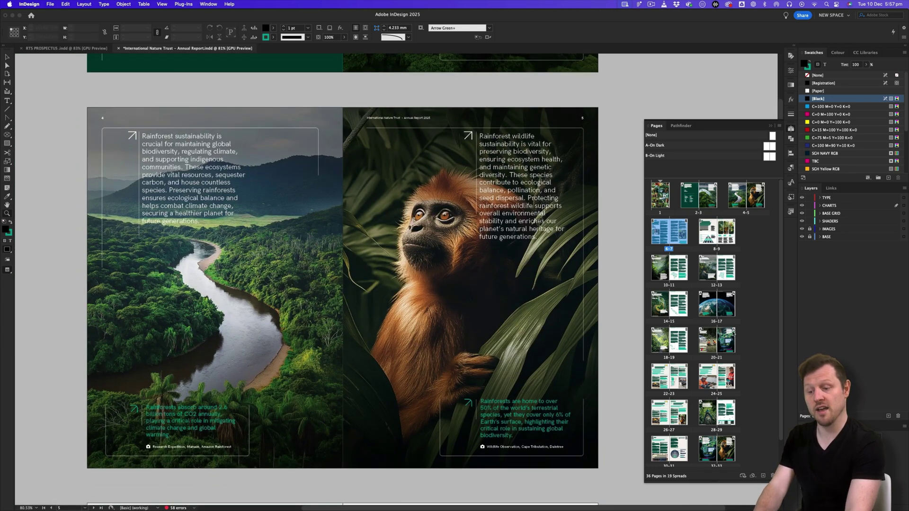
left_click(791, 131)
left_click(792, 130)
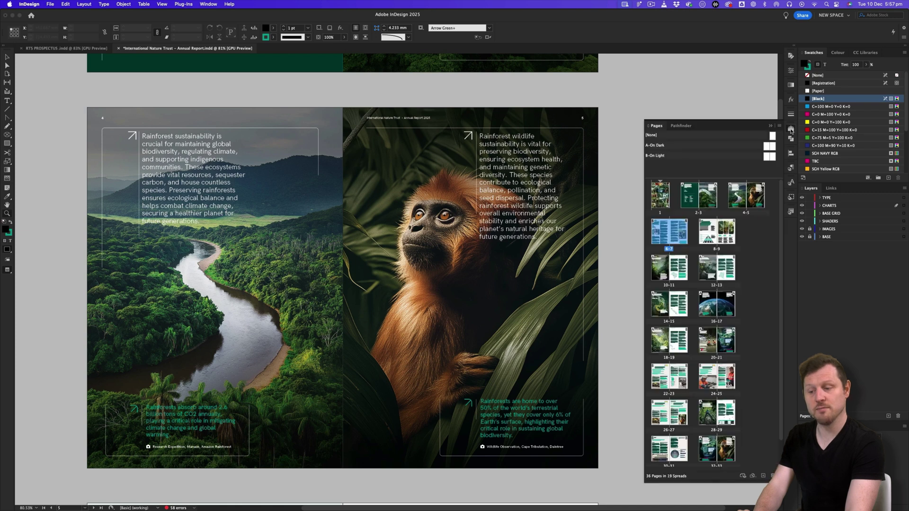
left_click(791, 130)
left_click(792, 130)
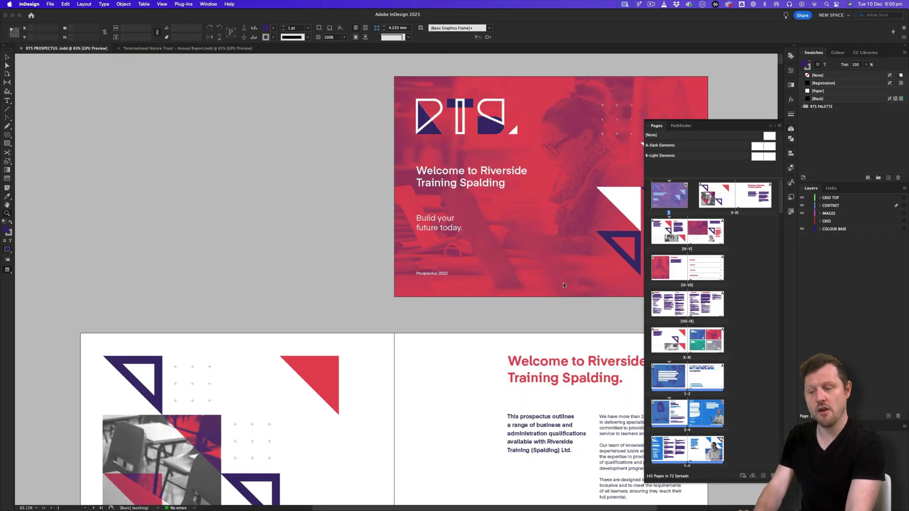
Detach Pages into its own floating panel, close Pathfinder, and reshape Pages to four columns.
scroll(542, 214, "down", 15)
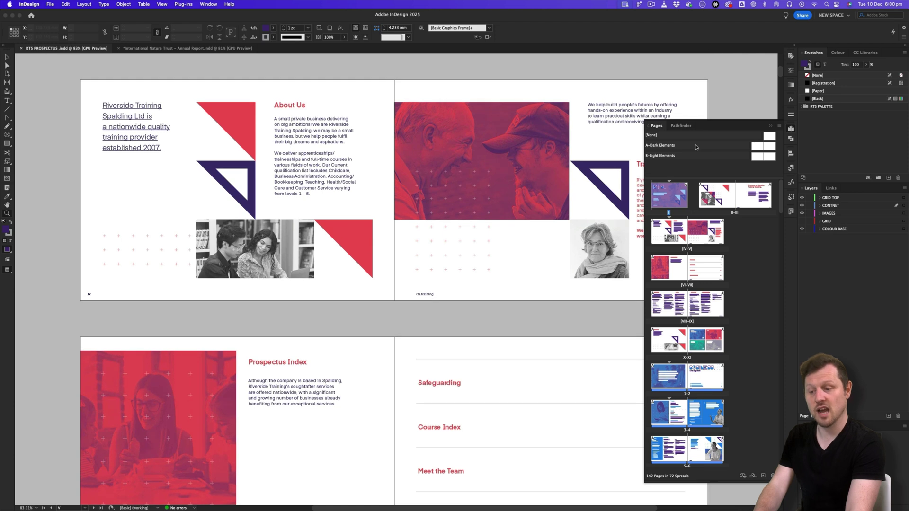
left_click_drag(657, 126, 466, 125)
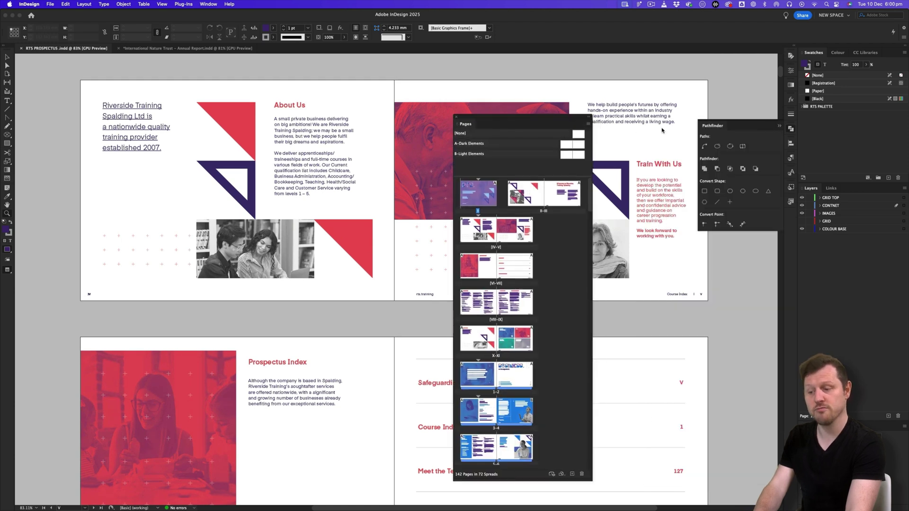
left_click(779, 127)
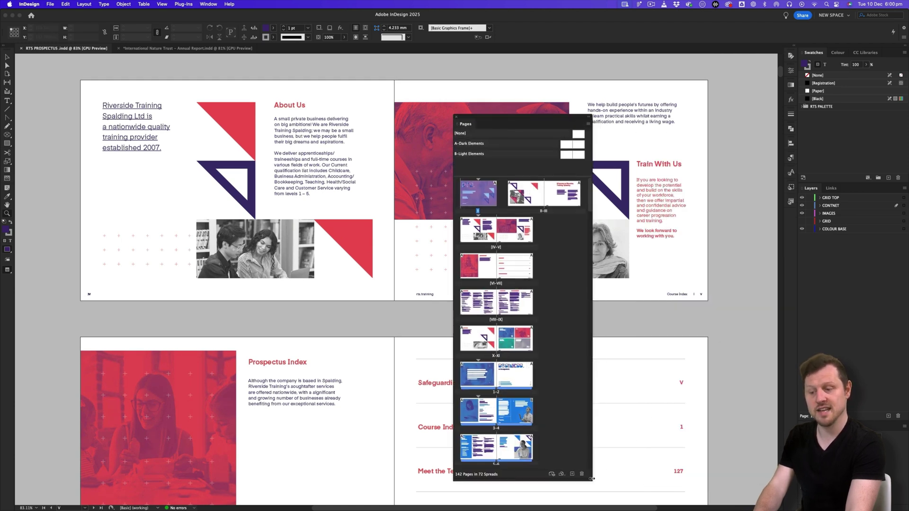
left_click_drag(592, 480, 774, 424)
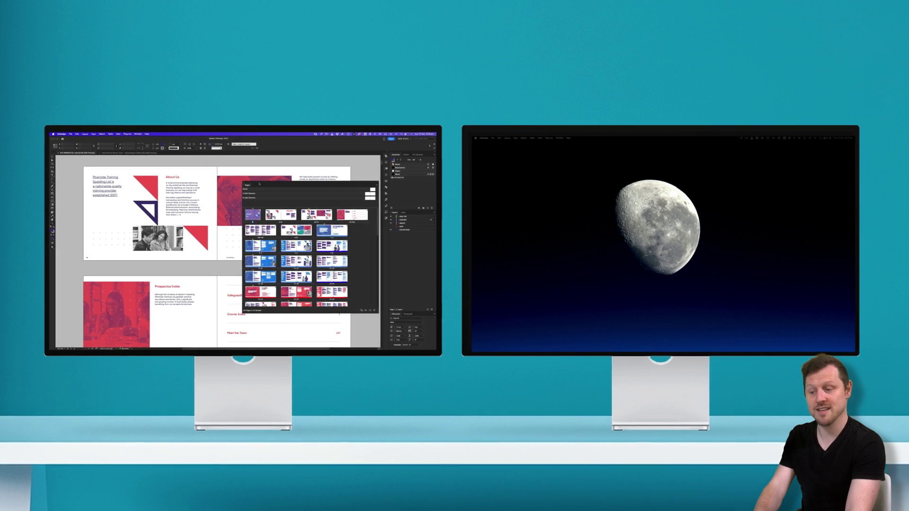
Move the Pages panel onto the second monitor and enlarge it to seven columns of spreads.
left_click_drag(259, 183, 515, 156)
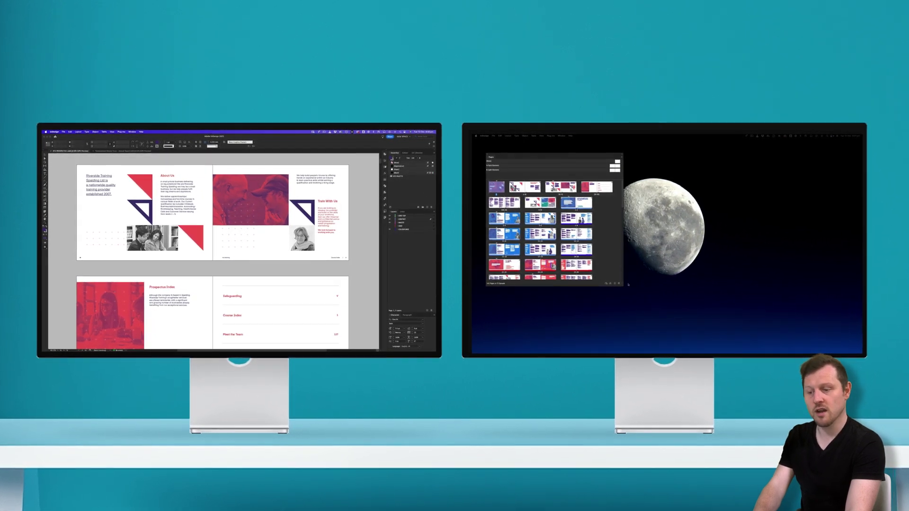
left_click_drag(629, 285, 770, 343)
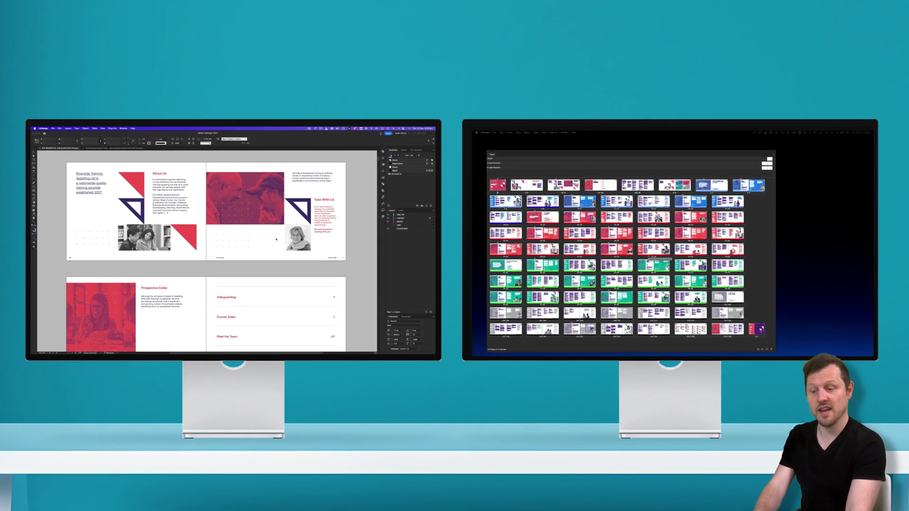
scroll(276, 239, "up", 8)
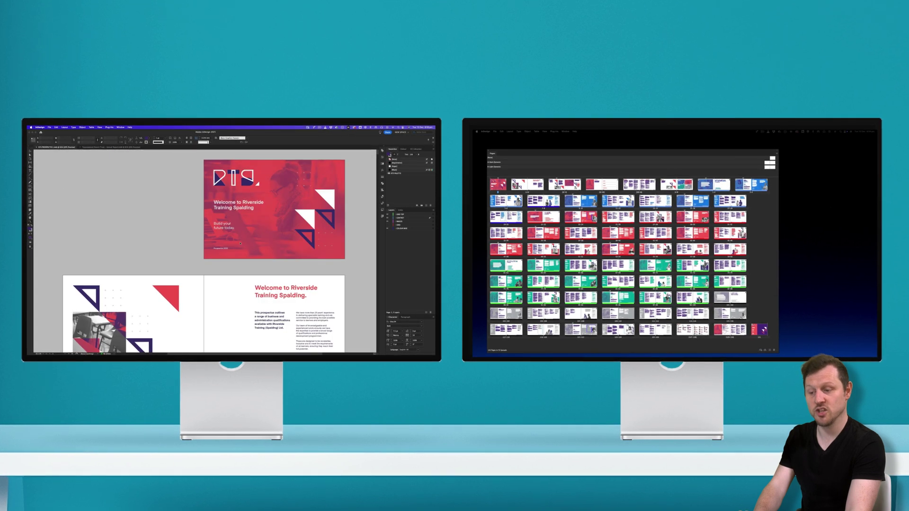
scroll(240, 244, "down", 5)
scroll(239, 244, "up", 5)
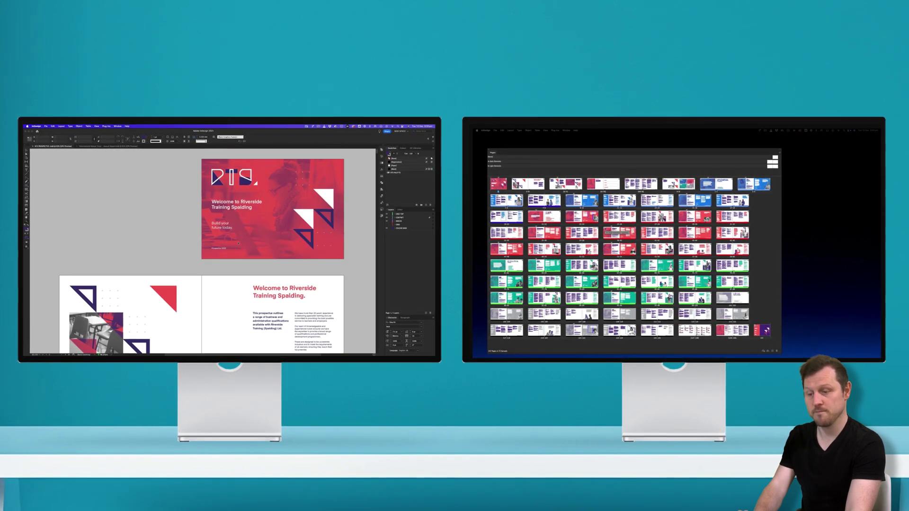
scroll(239, 244, "down", 10)
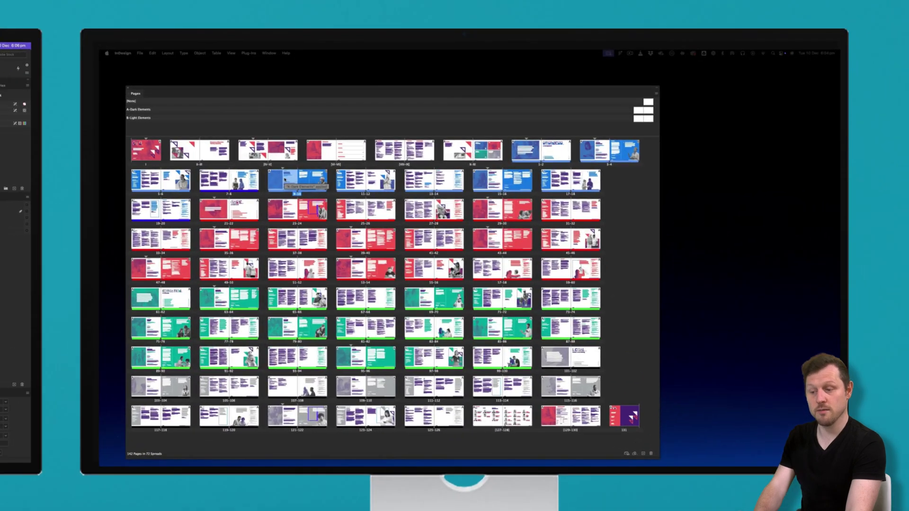
Select spread 55–56 in the second-monitor Pages panel and scroll the document back to About Us.
left_click(663, 248)
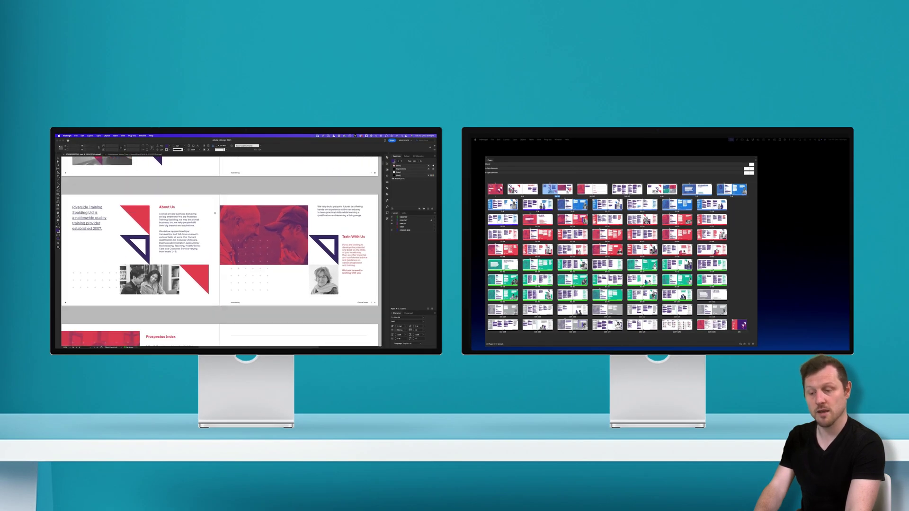
scroll(215, 214, "down", 3)
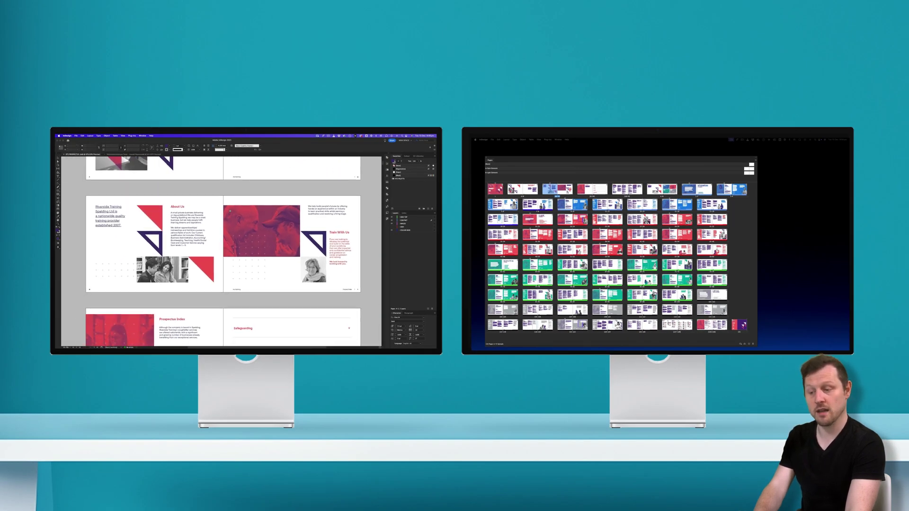